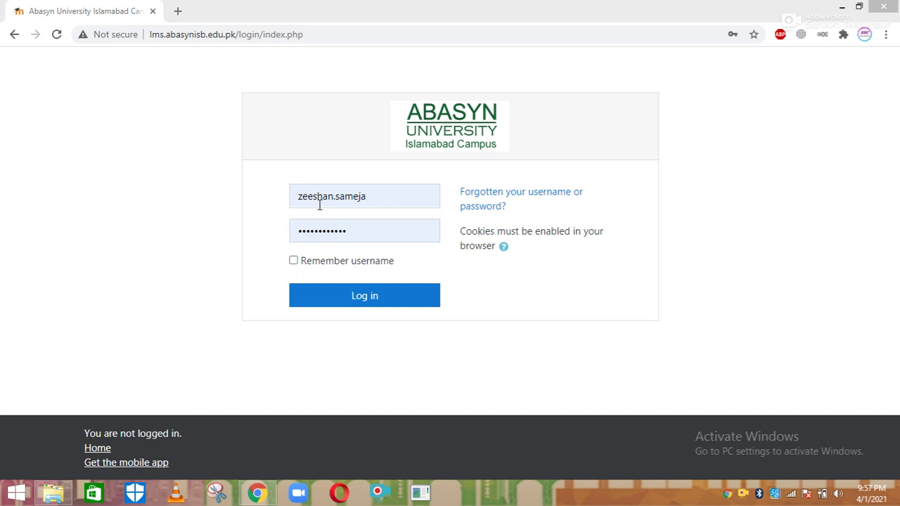
Log in to the LMS with the prefilled credentials and view the details of today's upcoming event.
{"action": "left_click", "coordinate": [358, 296]}
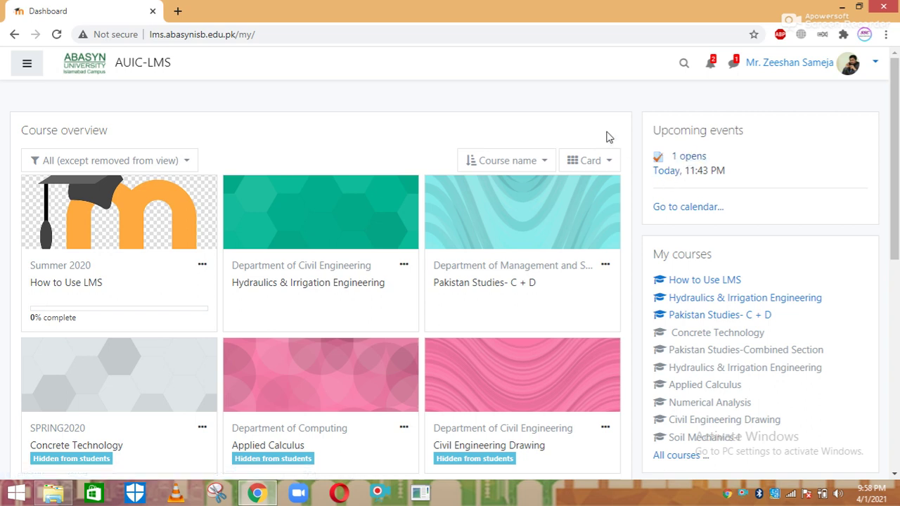
{"action": "left_click", "coordinate": [688, 158]}
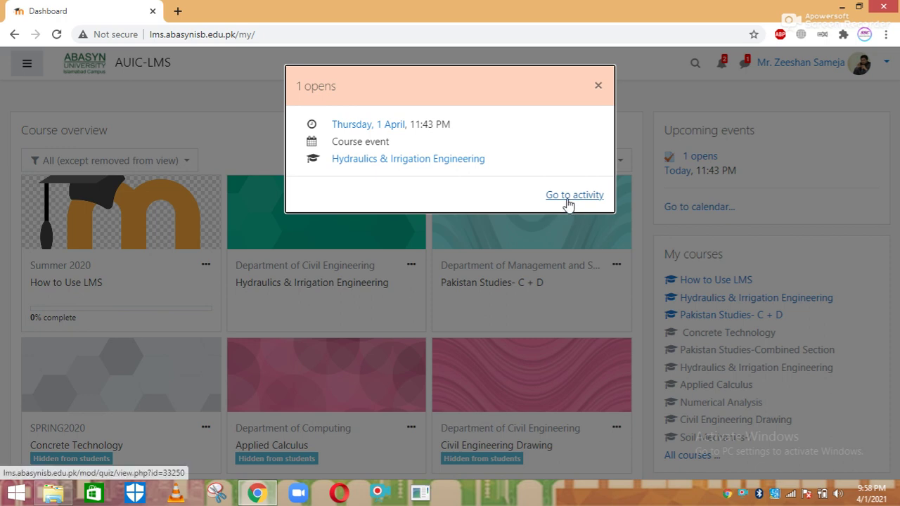
{"action": "left_click", "coordinate": [597, 88]}
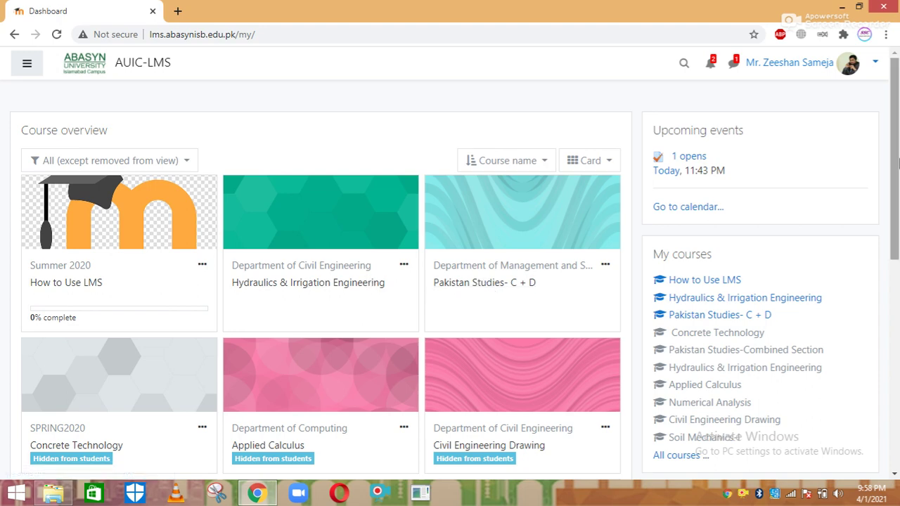
Open the Pakistan Studies-Combined Section course and its Final Term Paper, Part-I (Objective) quiz.
{"action": "scroll", "coordinate": [897, 248], "scroll_direction": "down", "scroll_amount": 3}
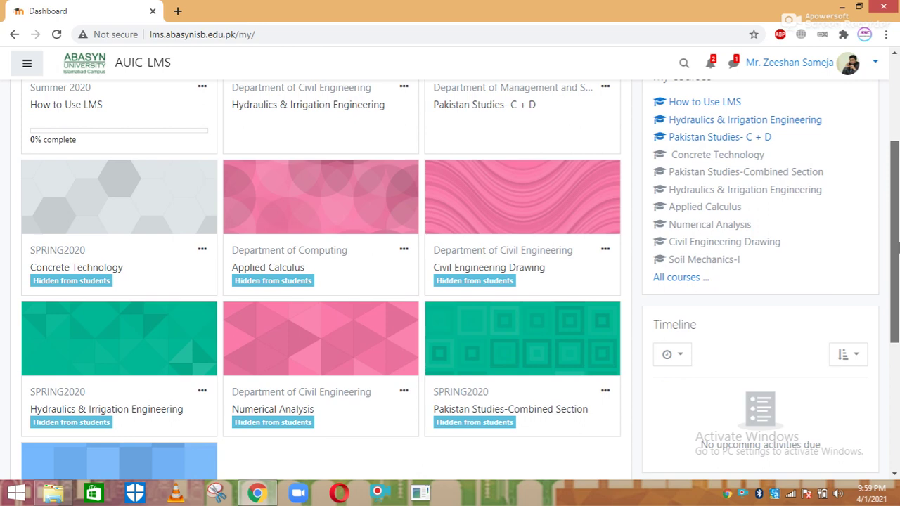
{"action": "left_click_drag", "start_coordinate": [897, 247], "coordinate": [897, 277]}
{"action": "mouse_move", "coordinate": [897, 282]}
{"action": "left_mouse_down"}
{"action": "mouse_move", "coordinate": [897, 150]}
{"action": "mouse_move", "coordinate": [897, 284]}
{"action": "left_mouse_up"}
{"action": "left_click", "coordinate": [524, 298]}
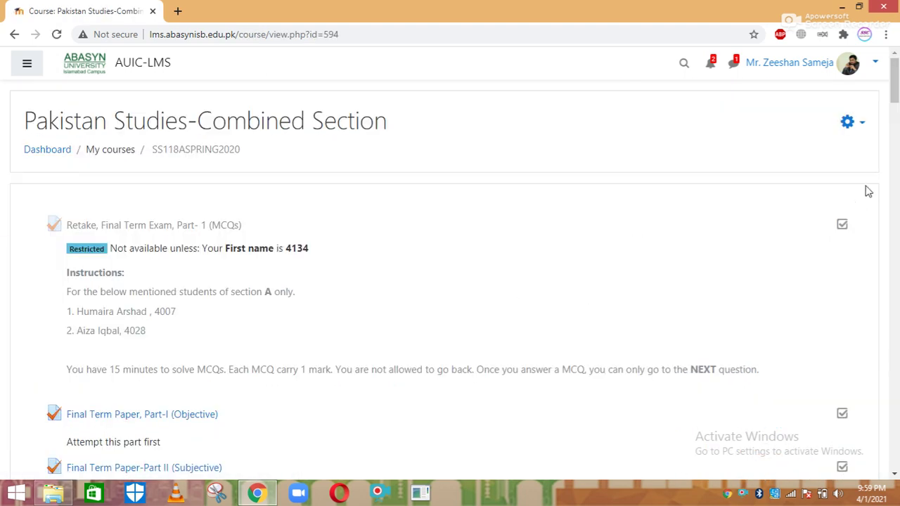
{"action": "left_click_drag", "start_coordinate": [897, 83], "coordinate": [897, 112]}
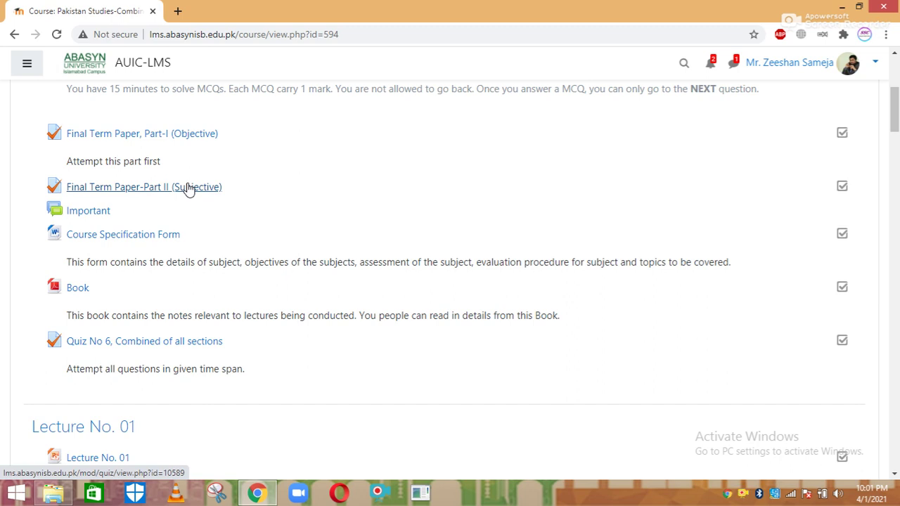
{"action": "left_click", "coordinate": [101, 138]}
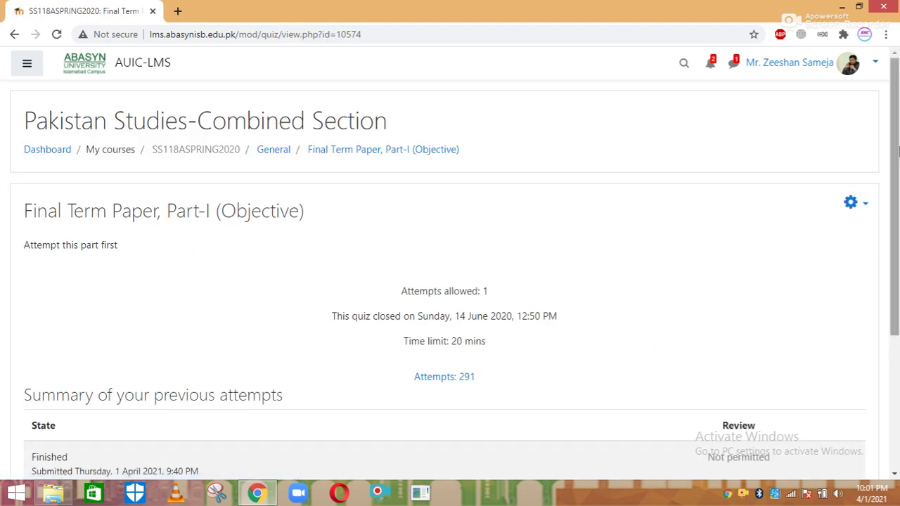
Preview the Final Term Paper, Part-I (Objective) quiz and start the timed attempt.
{"action": "scroll", "coordinate": [441, 178], "scroll_direction": "down", "scroll_amount": 1}
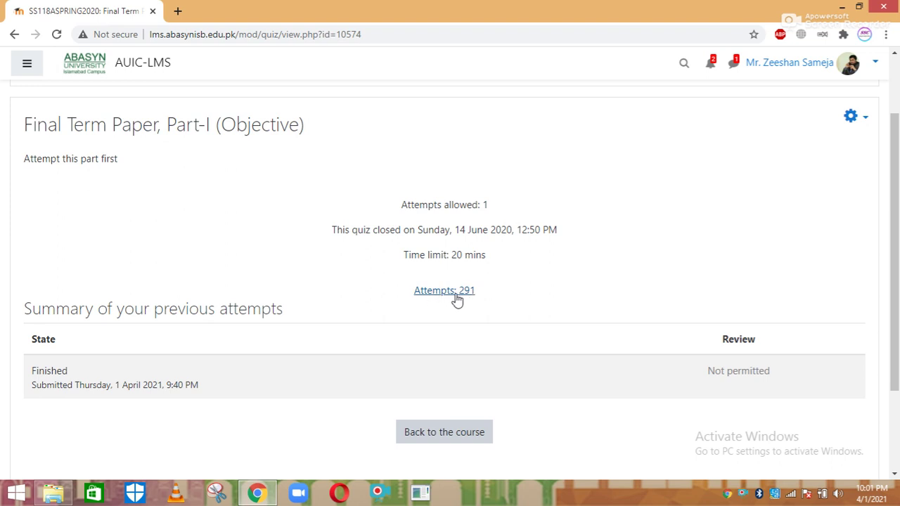
{"action": "left_click_drag", "start_coordinate": [893, 231], "coordinate": [894, 188]}
{"action": "left_click", "coordinate": [862, 176]}
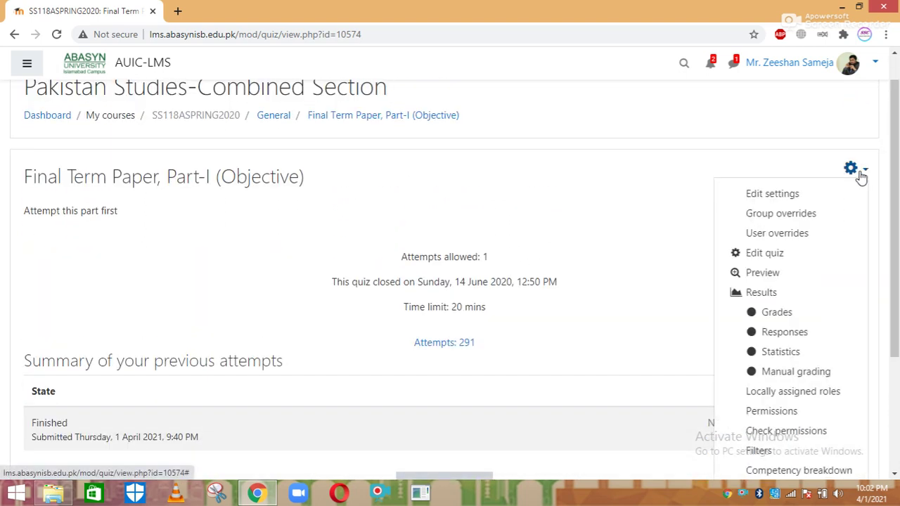
{"action": "left_click", "coordinate": [764, 273]}
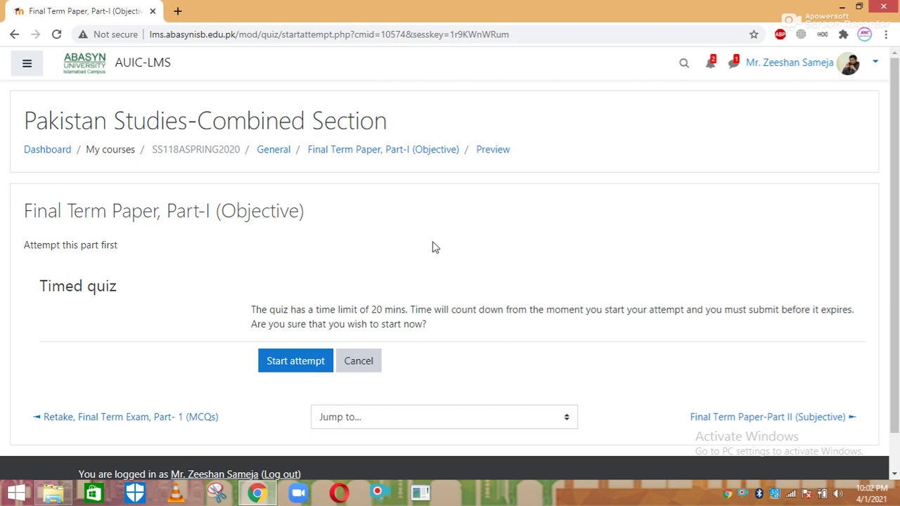
{"action": "left_click", "coordinate": [293, 367]}
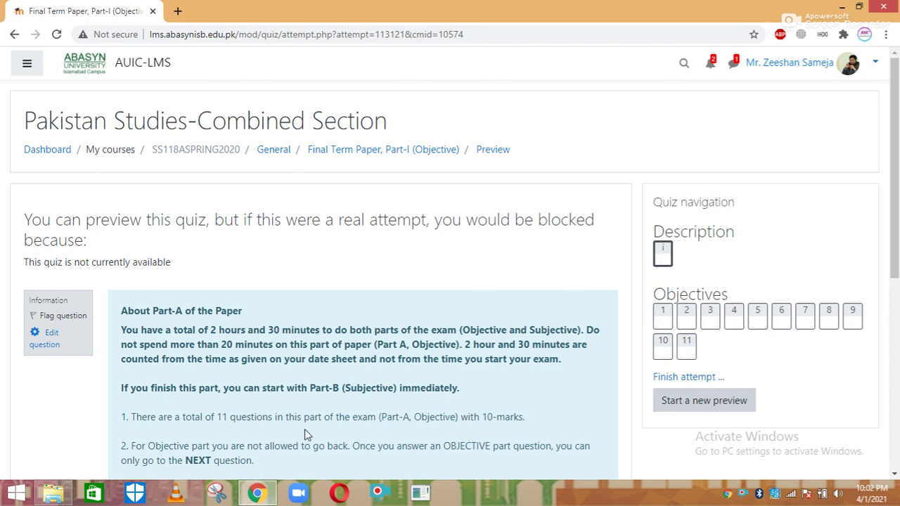
Read the instructions about Part-A of the paper and continue to question 1.
{"action": "scroll", "coordinate": [897, 219], "scroll_direction": "down", "scroll_amount": 2}
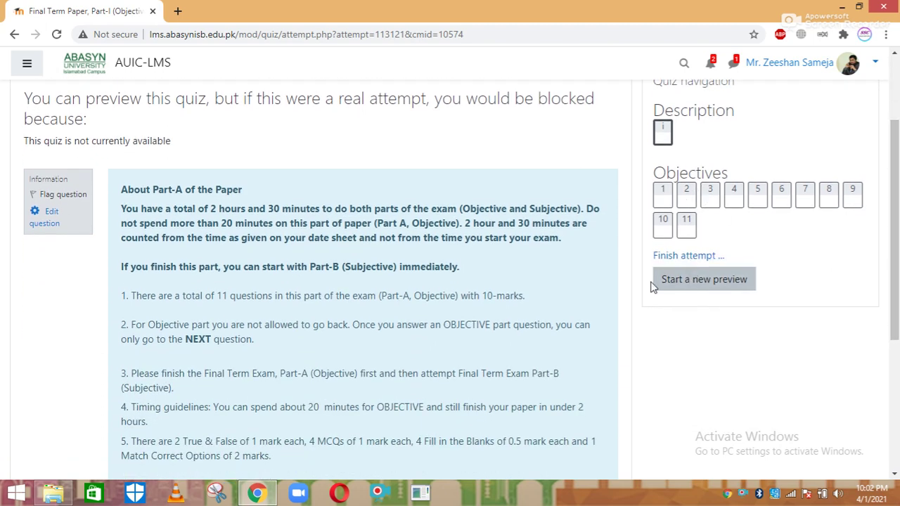
{"action": "left_click_drag", "start_coordinate": [895, 261], "coordinate": [898, 338]}
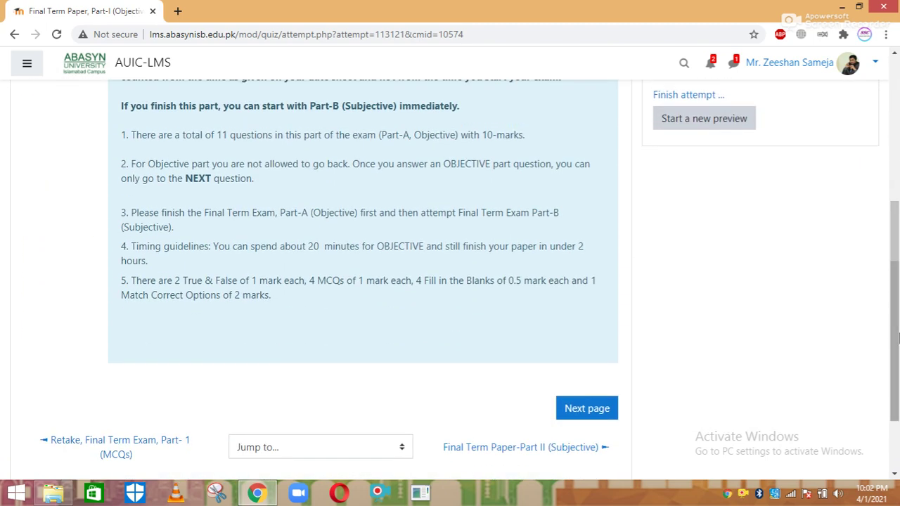
{"action": "left_click", "coordinate": [573, 410]}
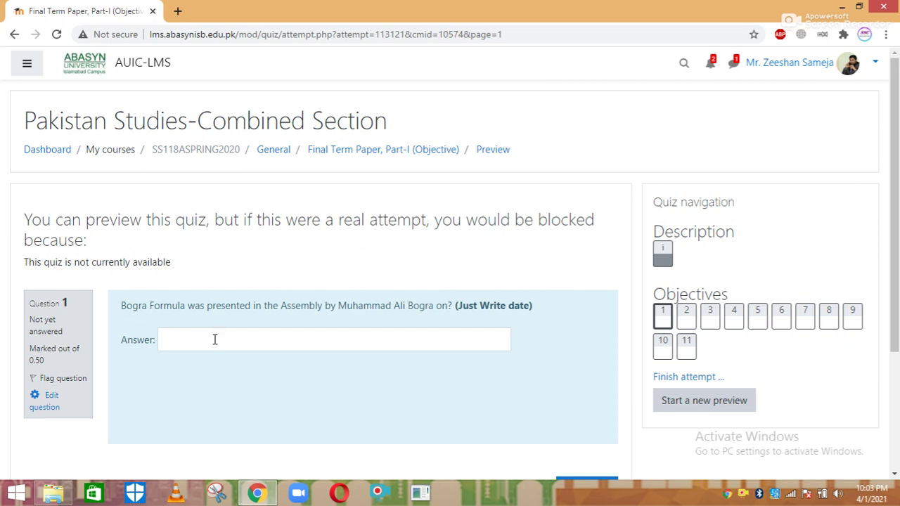
Answer question 1 about the Bogra Formula date with 1952 and continue to question 2.
{"action": "left_click_drag", "start_coordinate": [897, 201], "coordinate": [896, 218]}
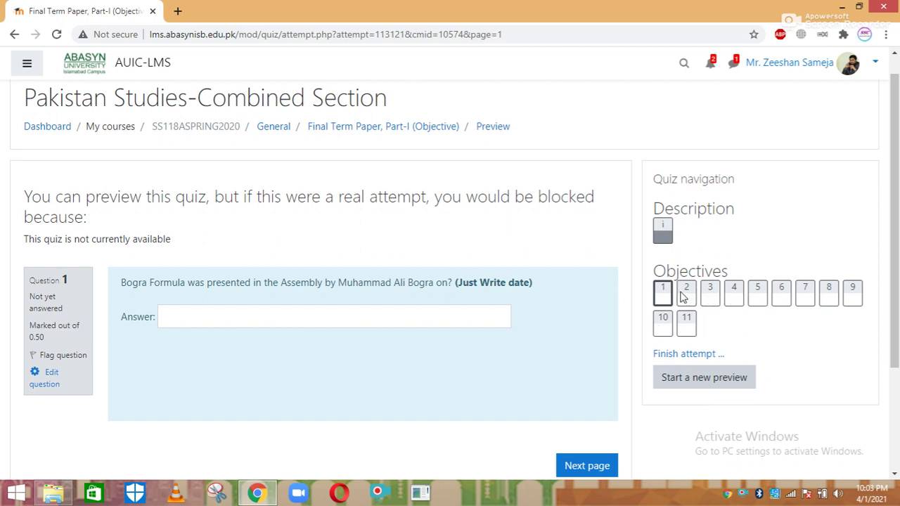
{"action": "left_click", "coordinate": [397, 321]}
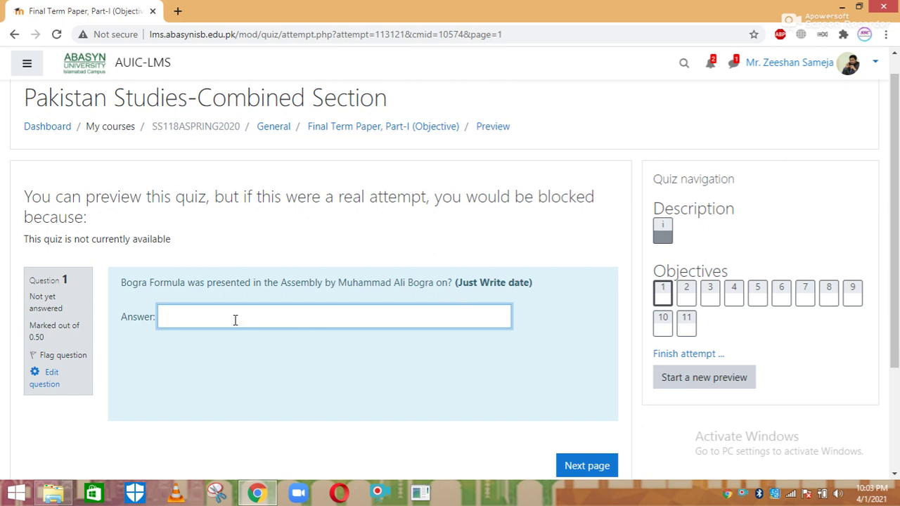
{"action": "type", "text": "1952"}
{"action": "left_click", "coordinate": [296, 400]}
{"action": "left_click", "coordinate": [575, 465]}
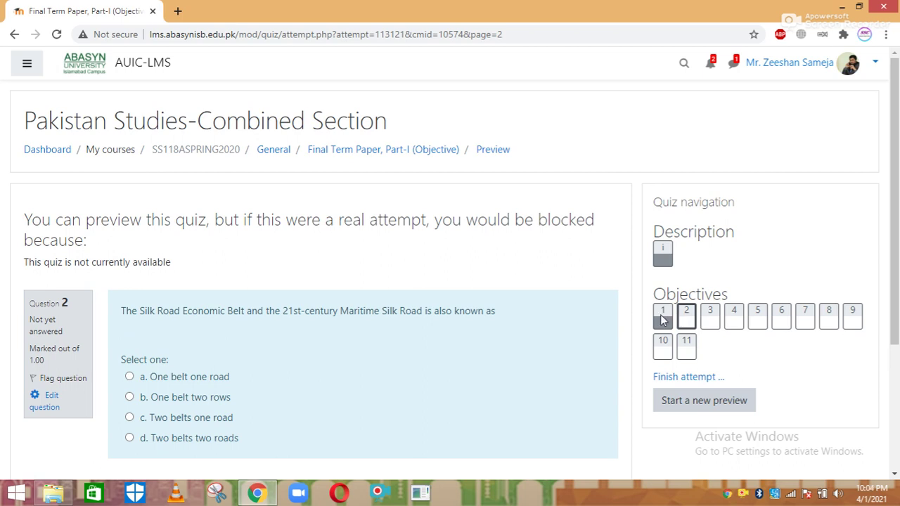
Answer question 2 about the Silk Road Economic Belt with "One belt one road" and continue to question 3.
{"action": "left_click_drag", "start_coordinate": [894, 232], "coordinate": [894, 276]}
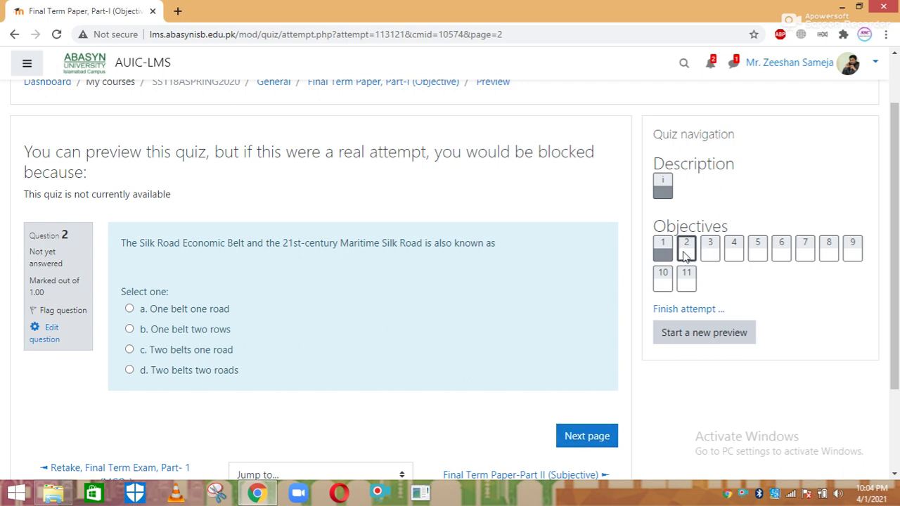
{"action": "left_click", "coordinate": [223, 309]}
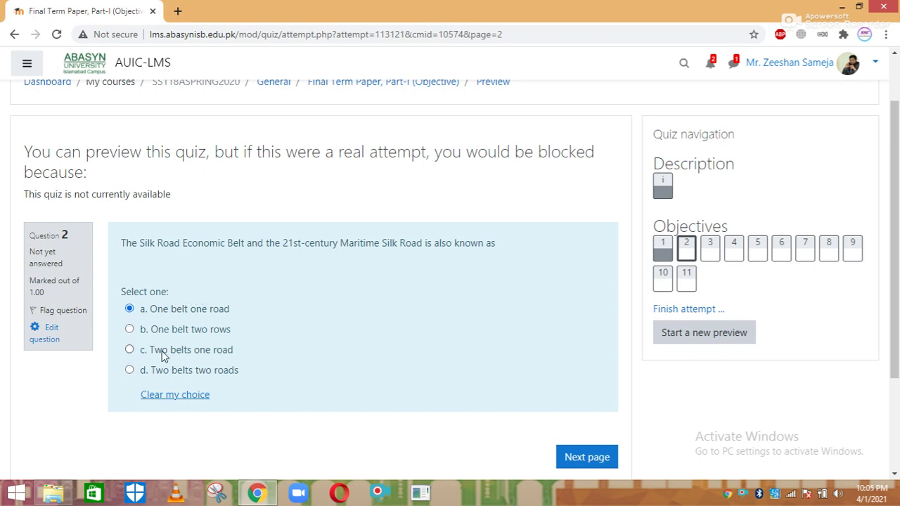
{"action": "left_click_drag", "start_coordinate": [896, 279], "coordinate": [722, 331]}
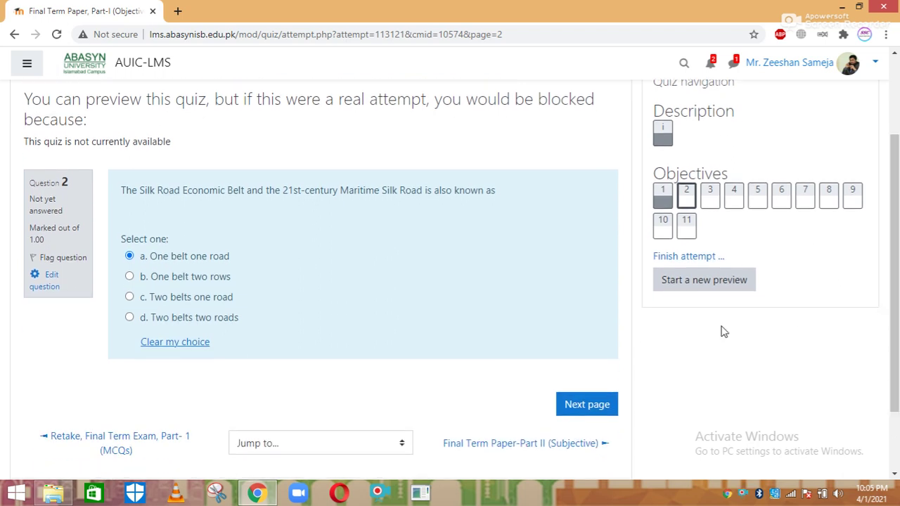
{"action": "left_click", "coordinate": [581, 406]}
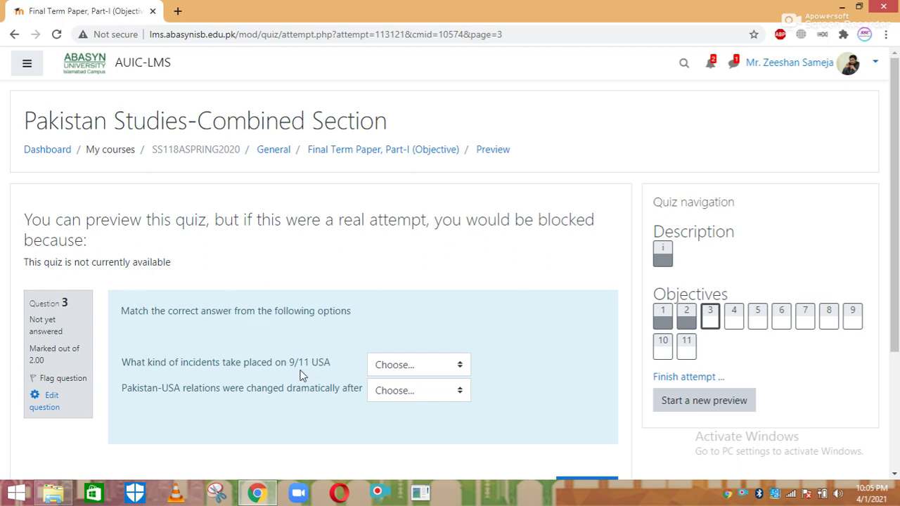
In question 3, match the kind of incidents that took place on 9/11 with "Terror Attacks".
{"action": "left_click", "coordinate": [408, 366]}
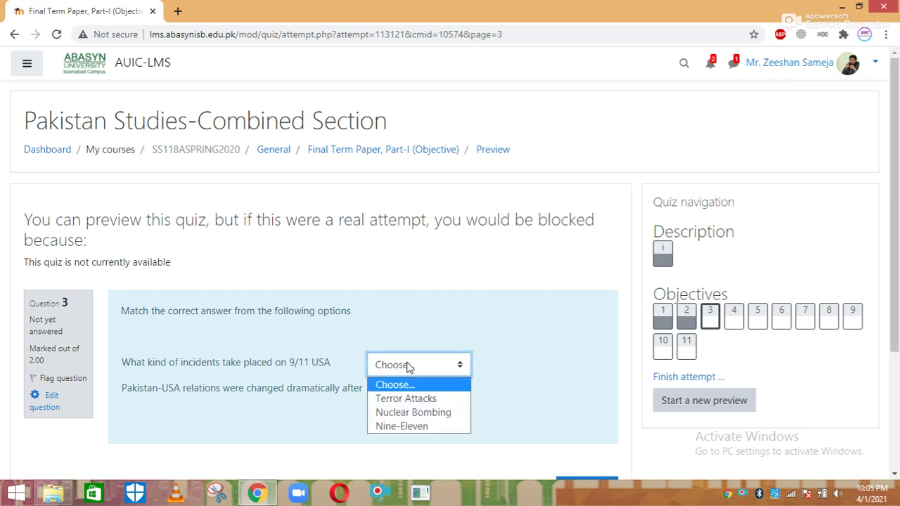
{"action": "key", "text": "Down"}
{"action": "key", "text": "Down"}
{"action": "key", "text": "Down"}
{"action": "key", "text": "Up"}
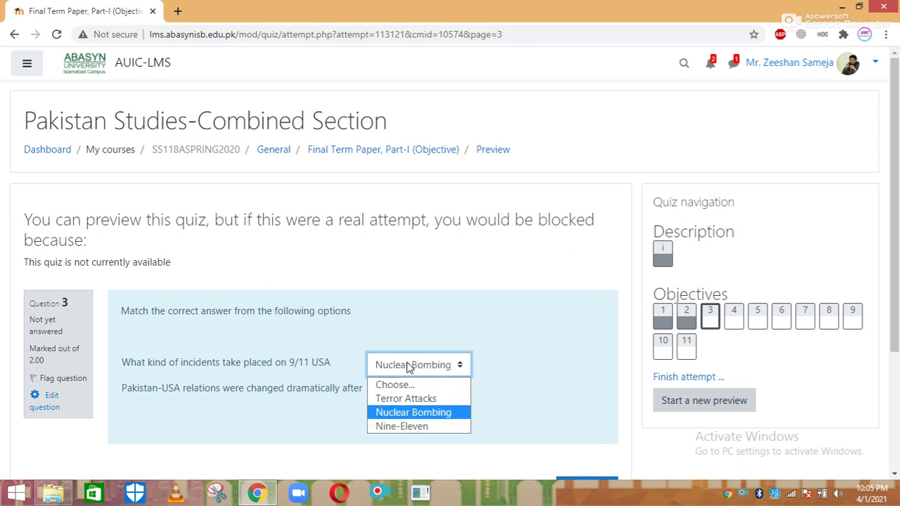
{"action": "key", "text": "Up"}
{"action": "key", "text": "Down"}
{"action": "key", "text": "Down"}
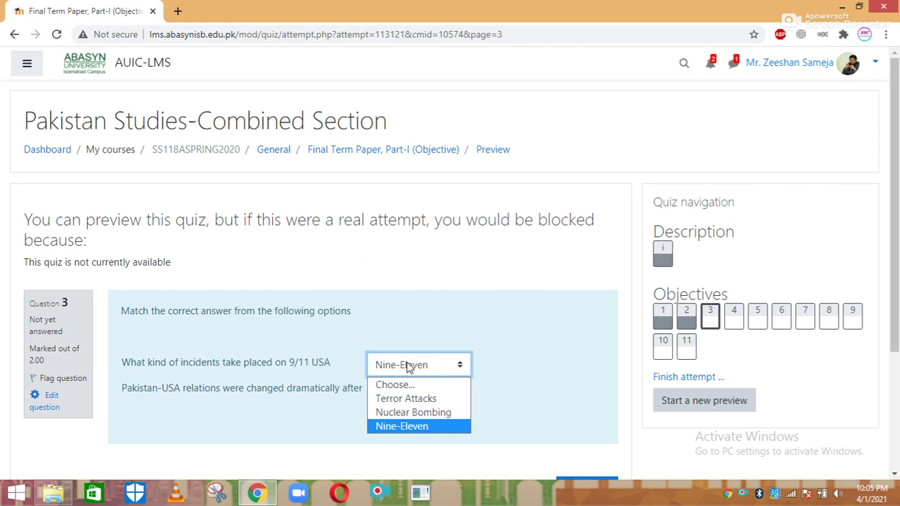
{"action": "key", "text": "Up"}
{"action": "key", "text": "Up"}
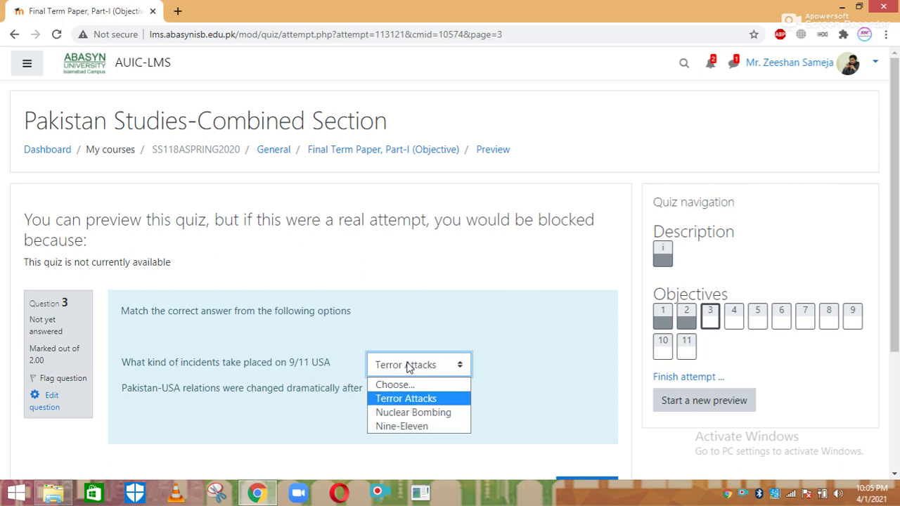
{"action": "key", "text": "Return"}
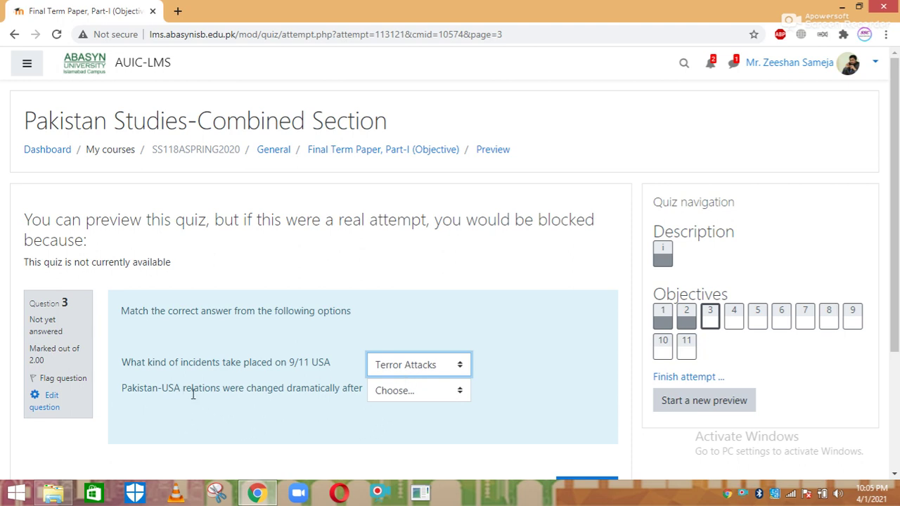
Match the dramatic change in Pakistan-USA relations with "Nine-Eleven" and continue to question 4.
{"action": "left_click", "coordinate": [405, 394]}
{"action": "key", "text": "Down"}
{"action": "key", "text": "Down"}
{"action": "key", "text": "Down"}
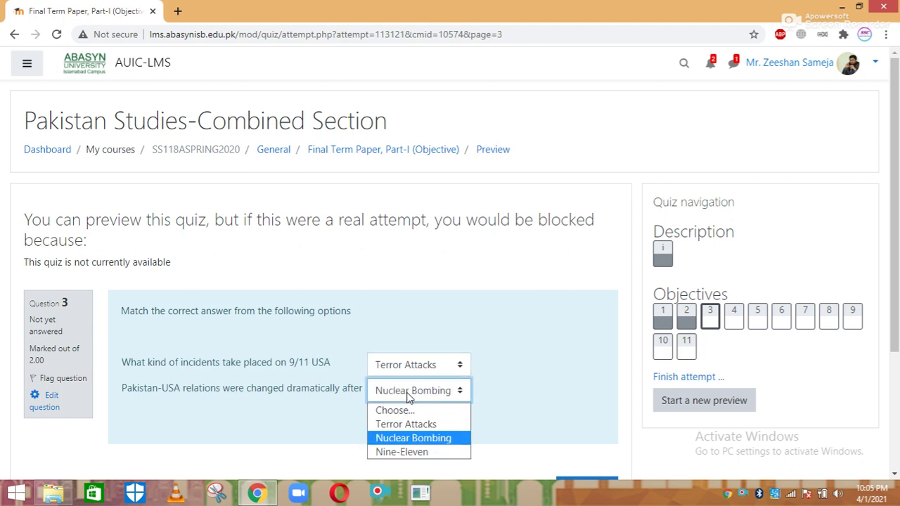
{"action": "key", "text": "Up"}
{"action": "key", "text": "Up"}
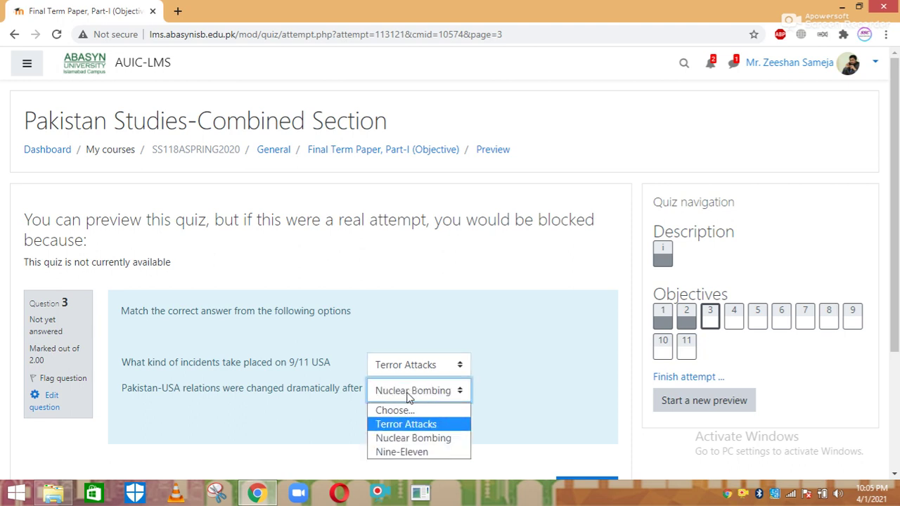
{"action": "key", "text": "Down"}
{"action": "key", "text": "Down"}
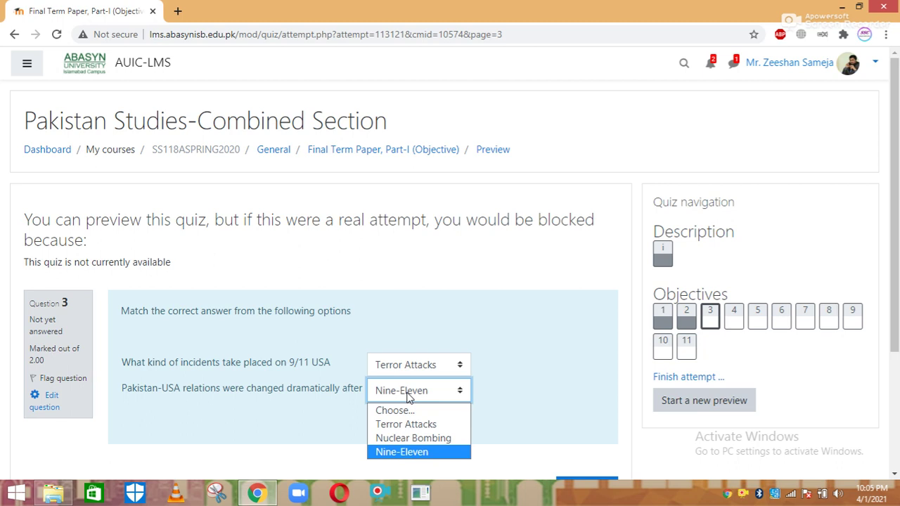
{"action": "key", "text": "Return"}
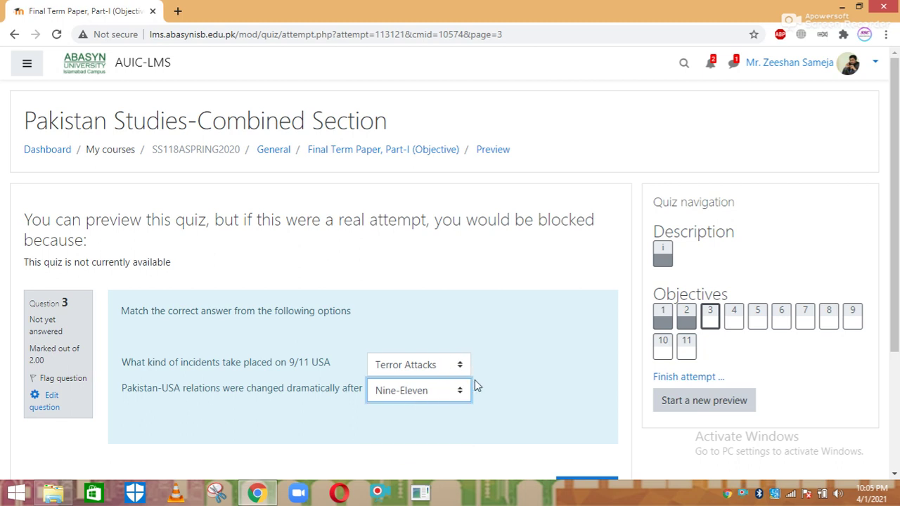
{"action": "scroll", "coordinate": [890, 263], "scroll_direction": "down", "scroll_amount": 2}
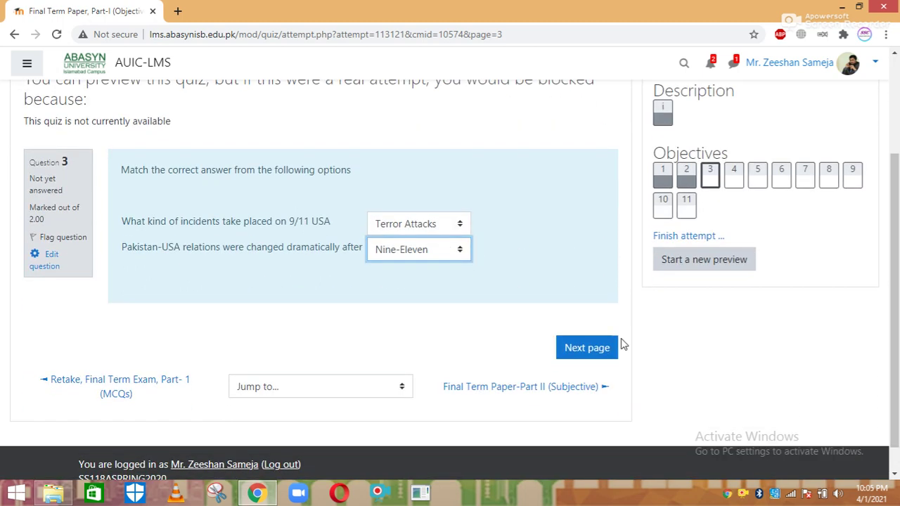
{"action": "left_click", "coordinate": [576, 346]}
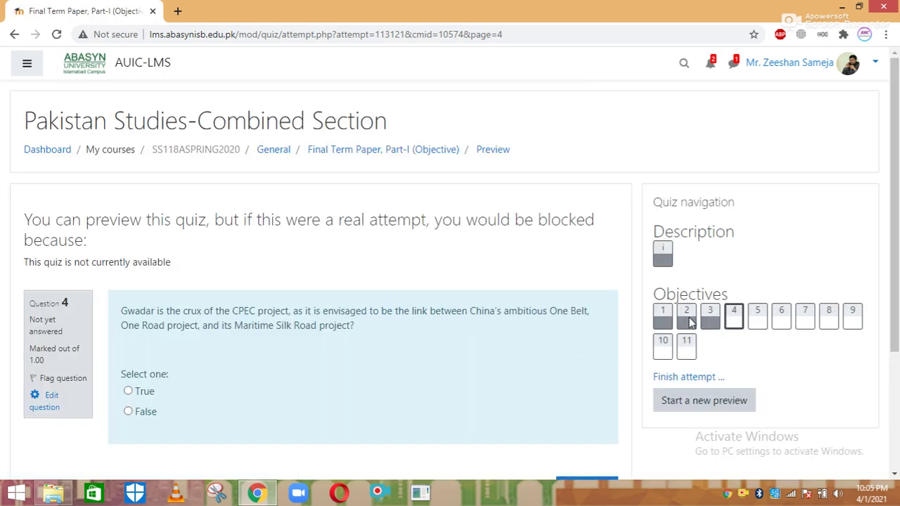
Answer question 4 about Gwadar and the CPEC project with True and move on to the choices of question 5.
{"action": "left_click_drag", "start_coordinate": [898, 223], "coordinate": [897, 237]}
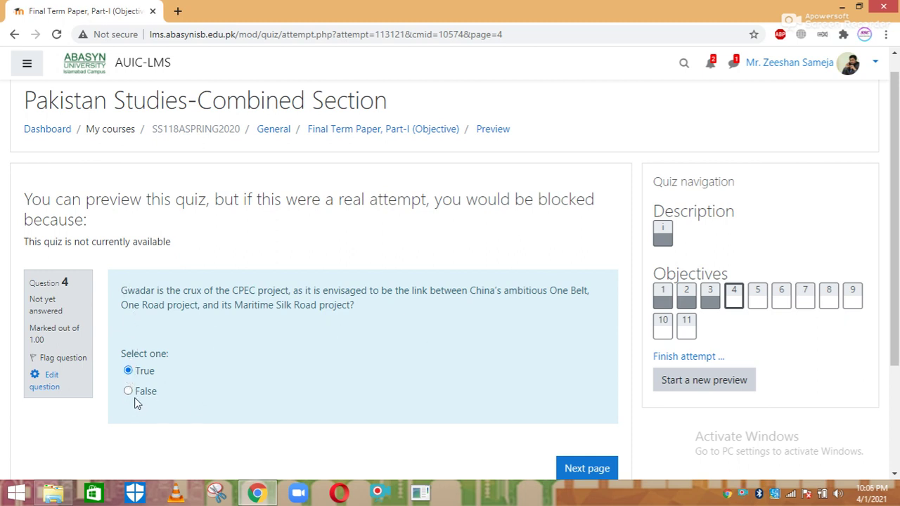
{"action": "left_click", "coordinate": [575, 467]}
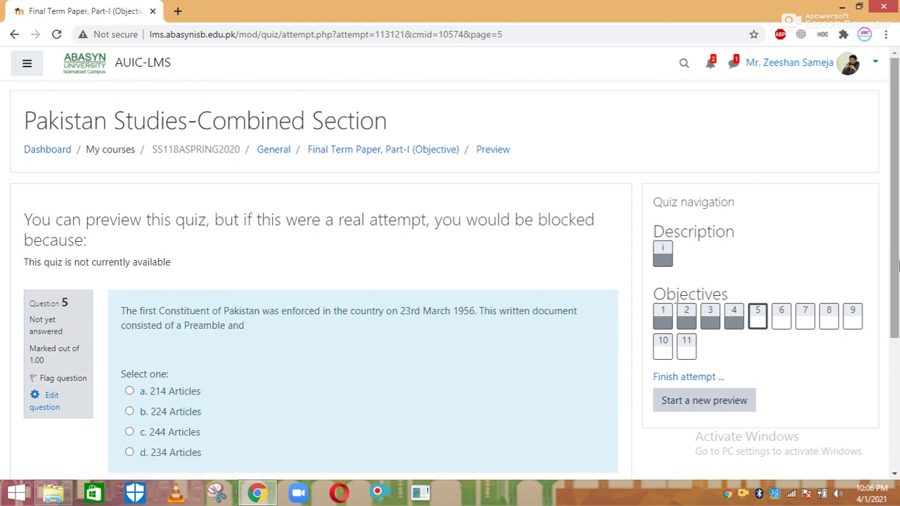
{"action": "scroll", "coordinate": [897, 316], "scroll_direction": "down", "scroll_amount": 1}
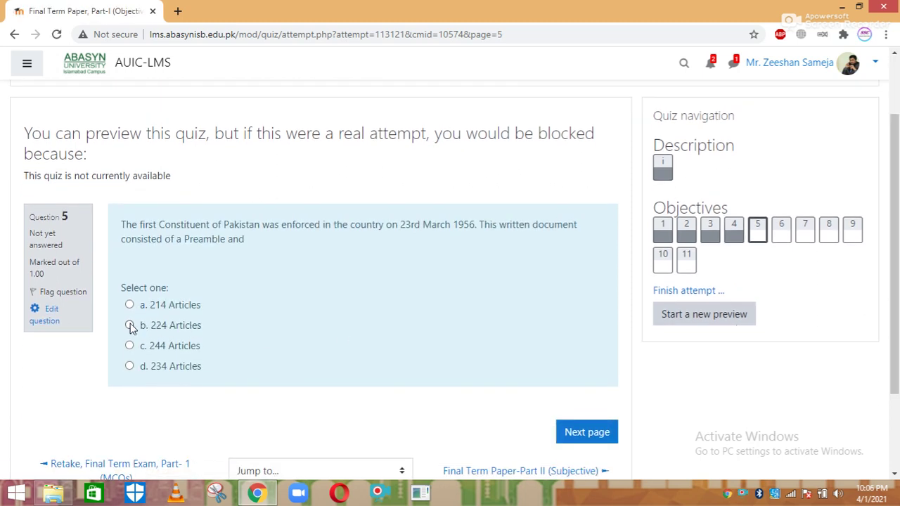
Answer question 5 about the first Constitution with "234 Articles" and question 6 about the new ECO members with 1974, continuing to question 7.
{"action": "left_click", "coordinate": [130, 366]}
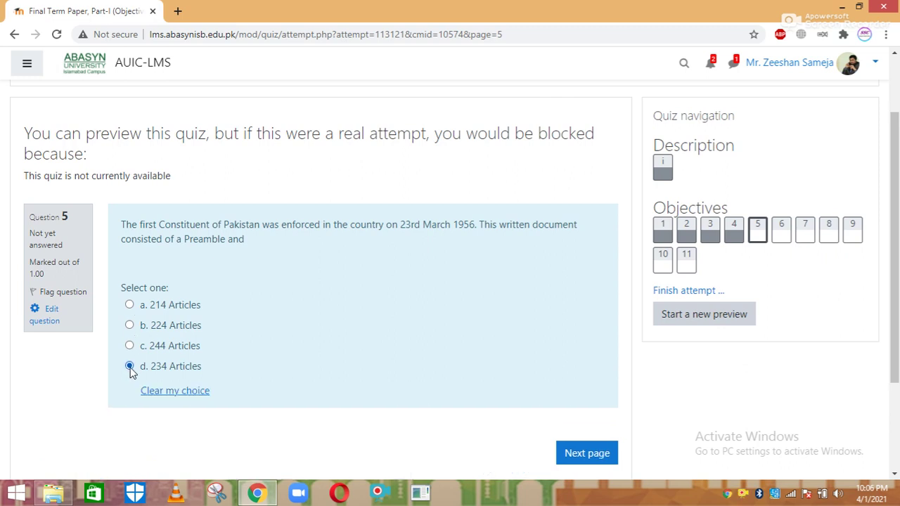
{"action": "left_click", "coordinate": [573, 449]}
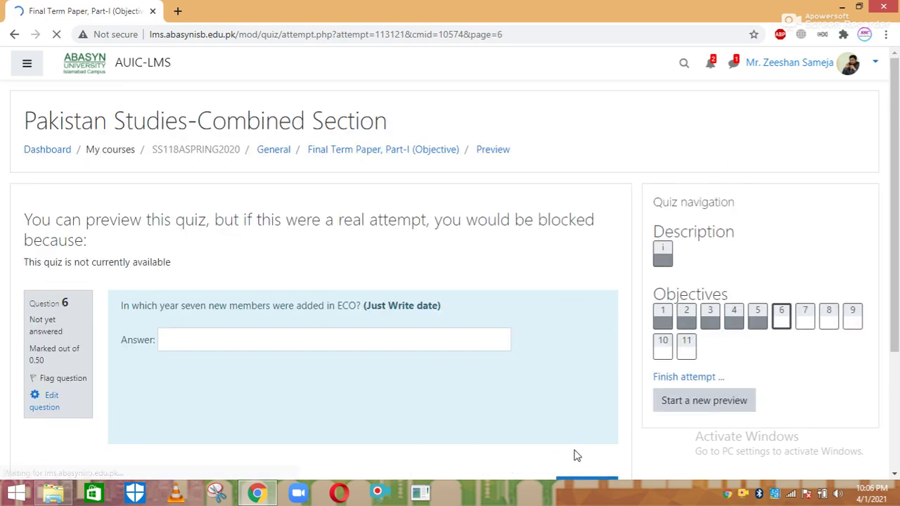
{"action": "left_click", "coordinate": [268, 339]}
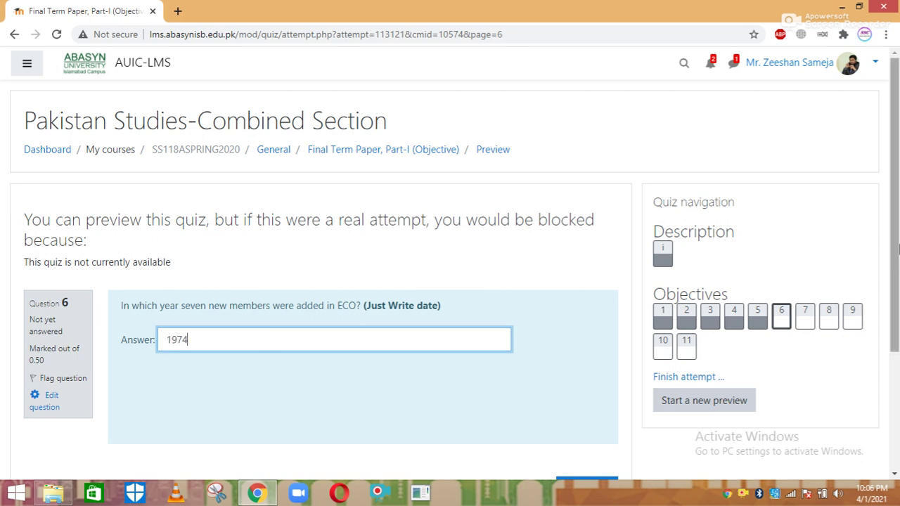
{"action": "left_click_drag", "start_coordinate": [890, 252], "coordinate": [890, 310]}
{"action": "left_click", "coordinate": [607, 410]}
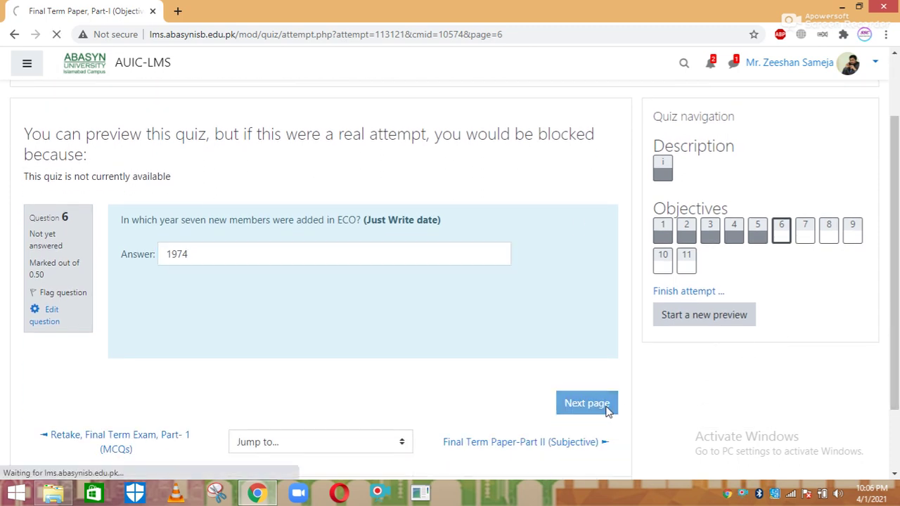
Answer question 7 about the most deadly conflict with "9/11" and question 8 about CPEC with True, continuing to question 9.
{"action": "left_click_drag", "start_coordinate": [899, 261], "coordinate": [899, 295]}
{"action": "left_click", "coordinate": [129, 327]}
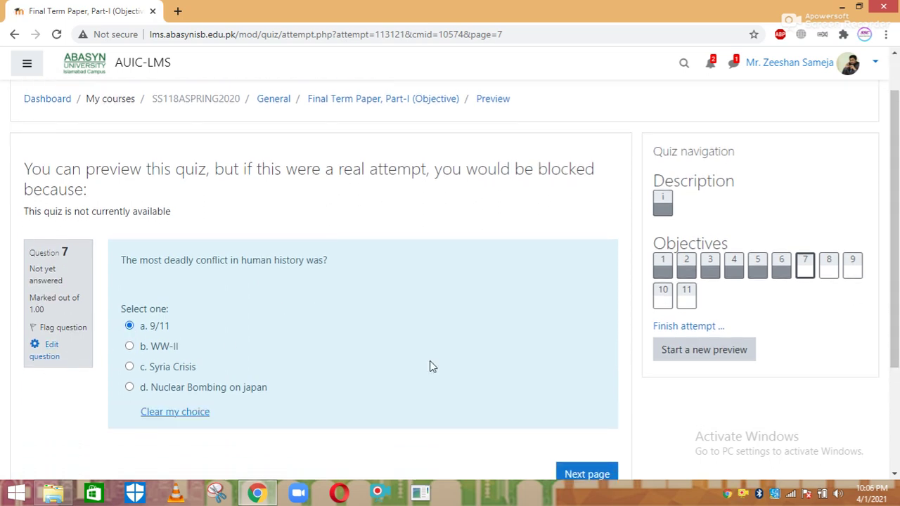
{"action": "left_click", "coordinate": [594, 476]}
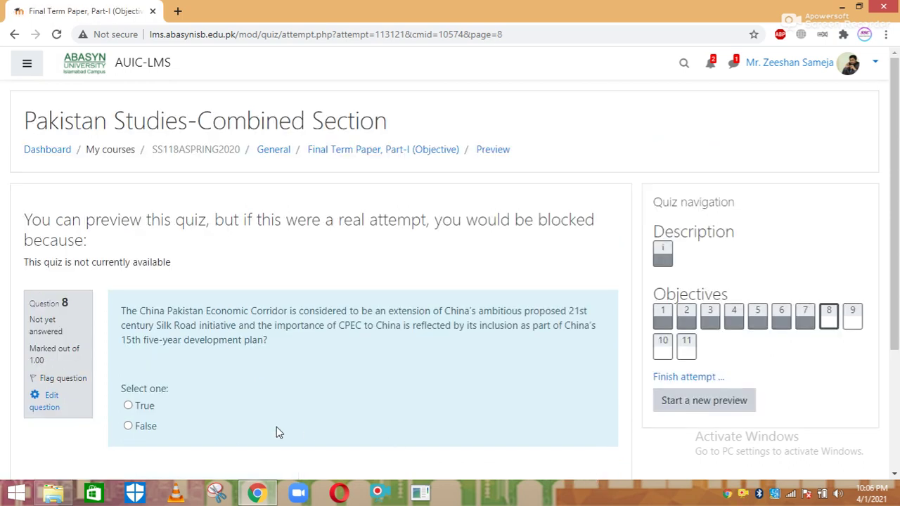
{"action": "left_click", "coordinate": [128, 406]}
{"action": "scroll", "coordinate": [129, 407], "scroll_direction": "down", "scroll_amount": 2}
{"action": "left_click", "coordinate": [597, 359]}
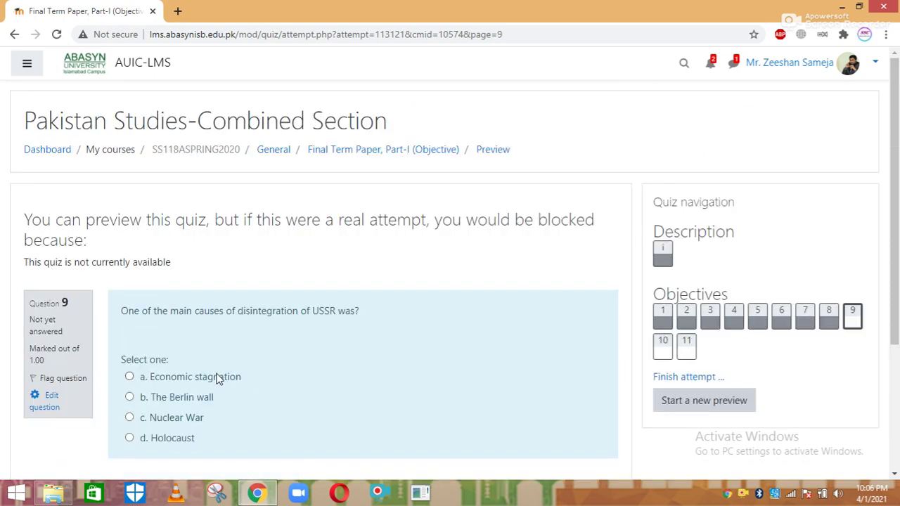
Answer question 9 about the USSR's disintegration with "Economic stagnation" and question 10 about the Objective Resolution with 1988, continuing to question 11.
{"action": "left_click", "coordinate": [130, 378]}
{"action": "scroll", "coordinate": [801, 330], "scroll_direction": "down", "scroll_amount": 3}
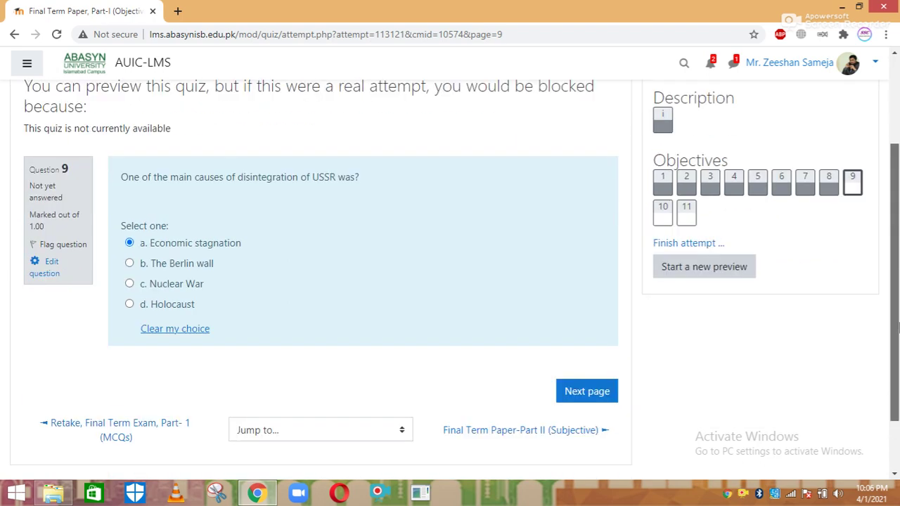
{"action": "left_click", "coordinate": [585, 318]}
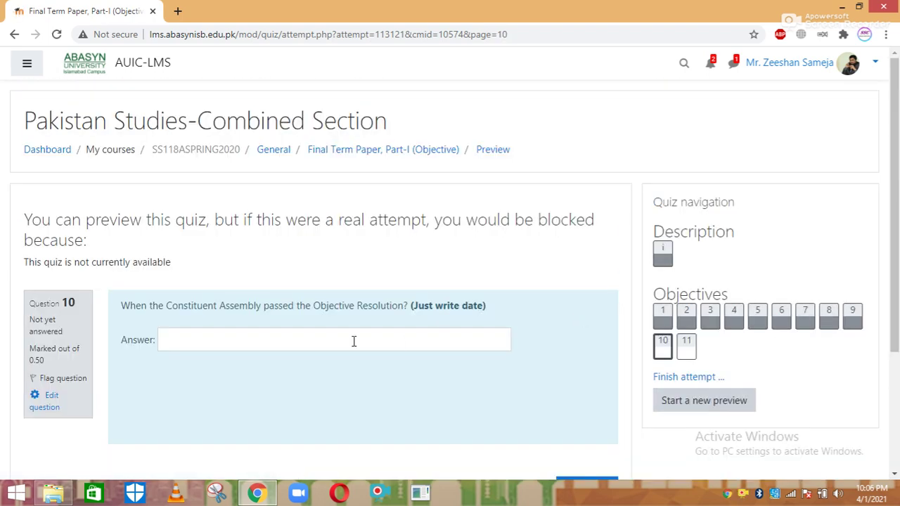
{"action": "left_click", "coordinate": [353, 341]}
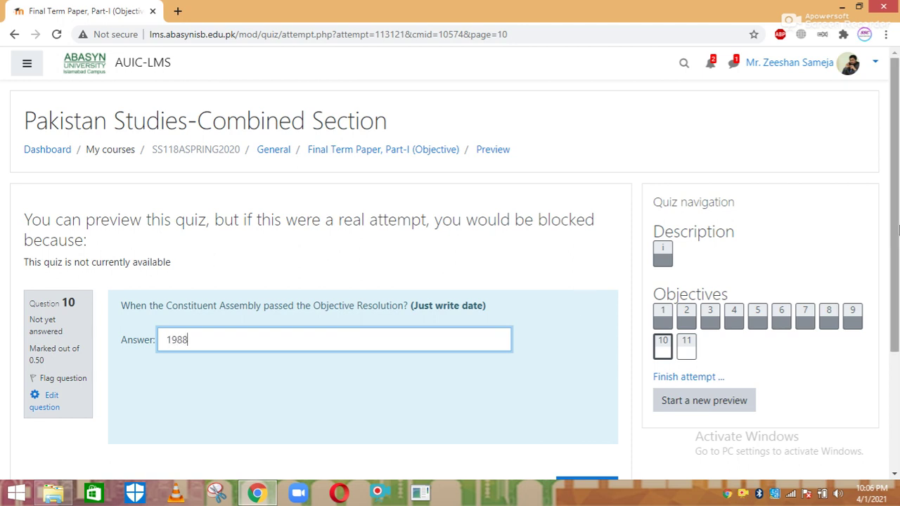
{"action": "left_click_drag", "start_coordinate": [895, 211], "coordinate": [895, 261]}
{"action": "left_click", "coordinate": [573, 411]}
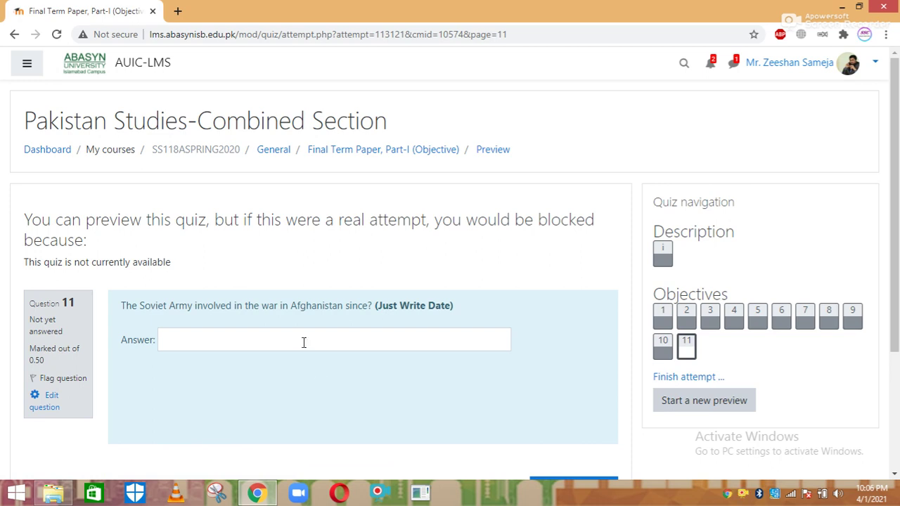
Answer question 11 about the Soviet Army in Afghanistan with 1987 and finish the attempt to reach its summary.
{"action": "left_click", "coordinate": [304, 342]}
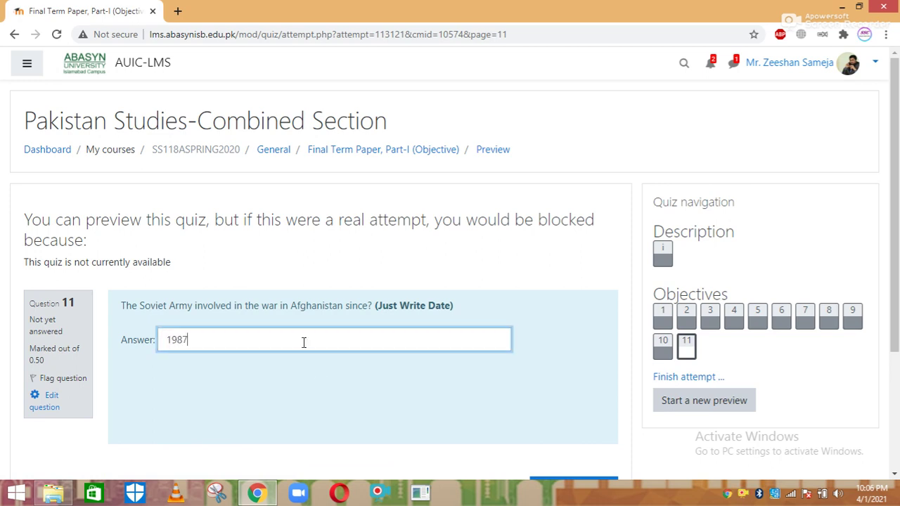
{"action": "scroll", "coordinate": [729, 238], "scroll_direction": "down", "scroll_amount": 2}
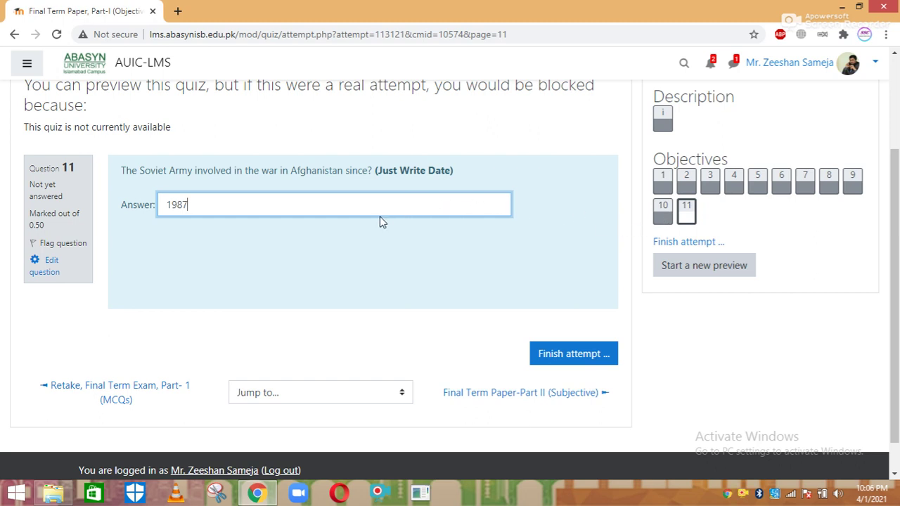
{"action": "left_click", "coordinate": [554, 359]}
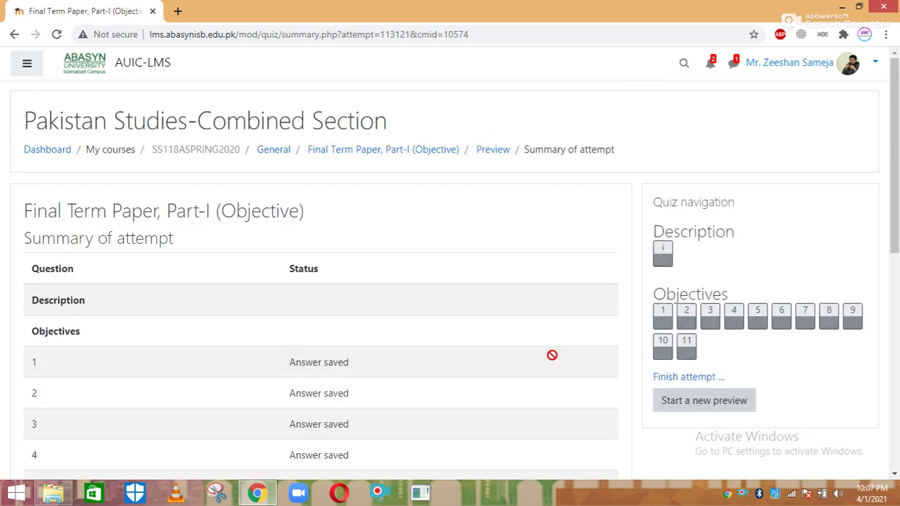
Review the saved answers in the attempt summary, submit all and finish the objective paper, and confirm the submission.
{"action": "scroll", "coordinate": [898, 205], "scroll_direction": "down", "scroll_amount": 4}
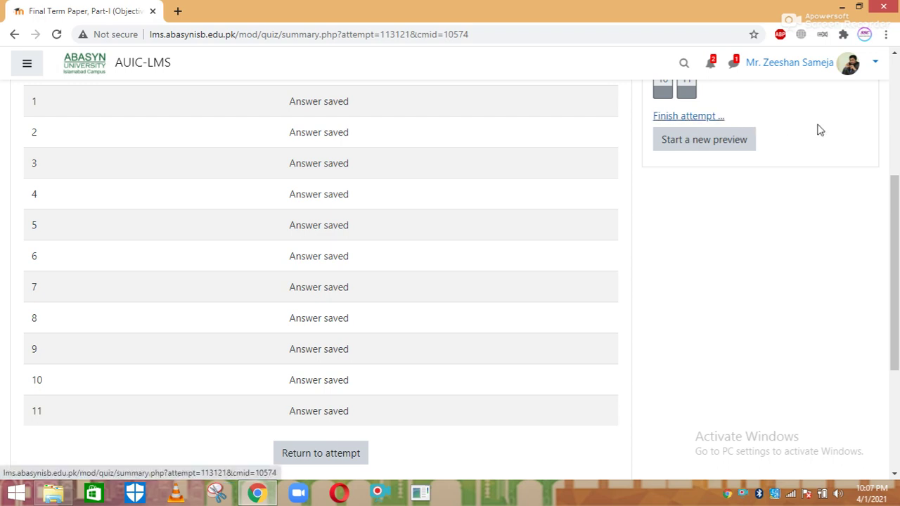
{"action": "left_click_drag", "start_coordinate": [896, 206], "coordinate": [897, 188]}
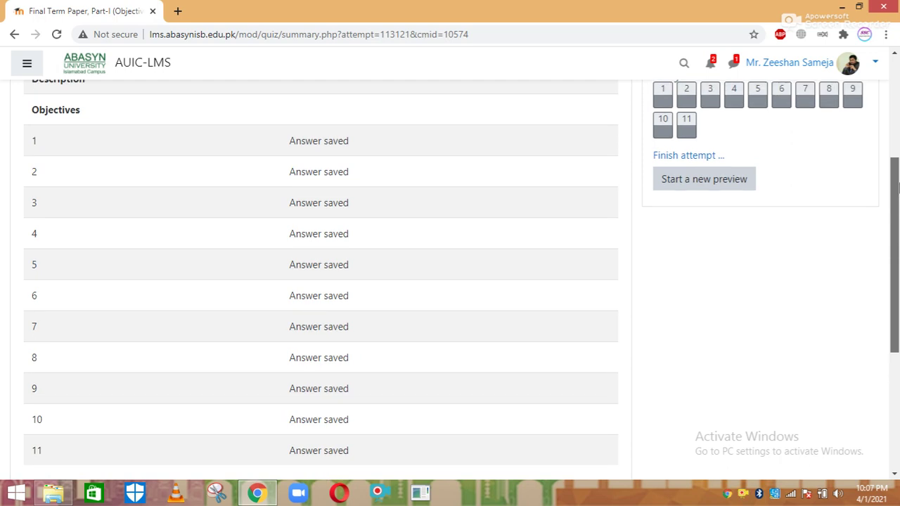
{"action": "scroll", "coordinate": [476, 344], "scroll_direction": "down", "scroll_amount": 2}
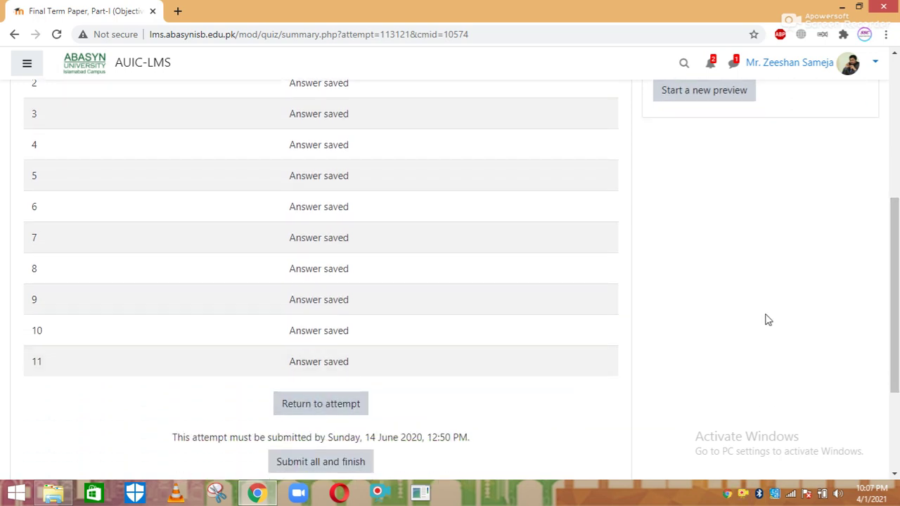
{"action": "left_click_drag", "start_coordinate": [891, 295], "coordinate": [891, 229]}
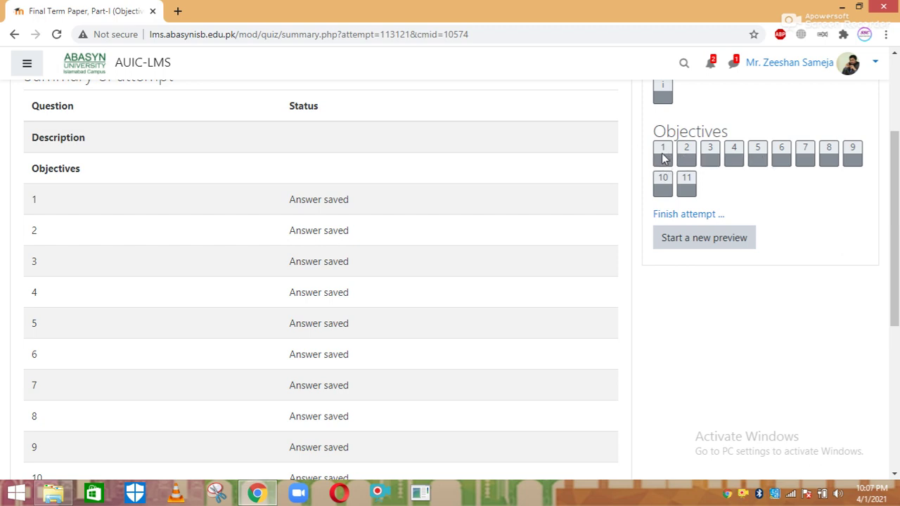
{"action": "left_click_drag", "start_coordinate": [897, 203], "coordinate": [897, 336]}
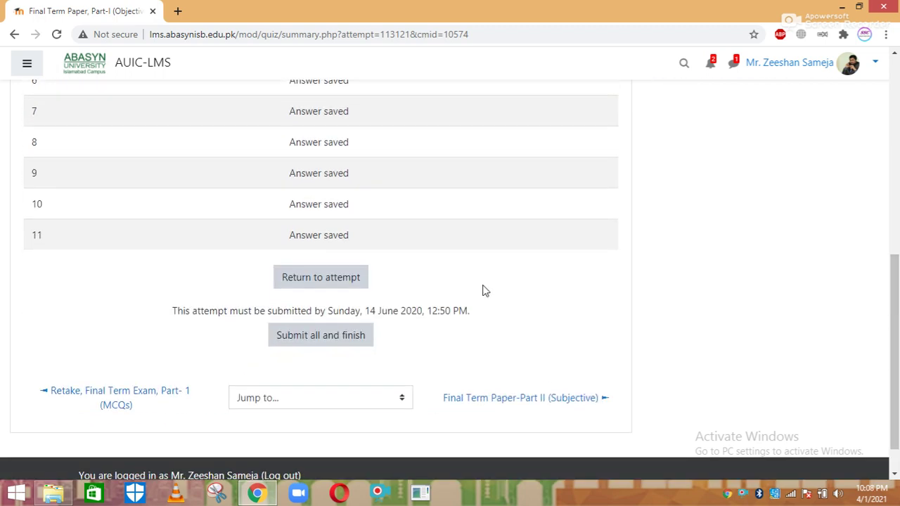
{"action": "left_click", "coordinate": [317, 336]}
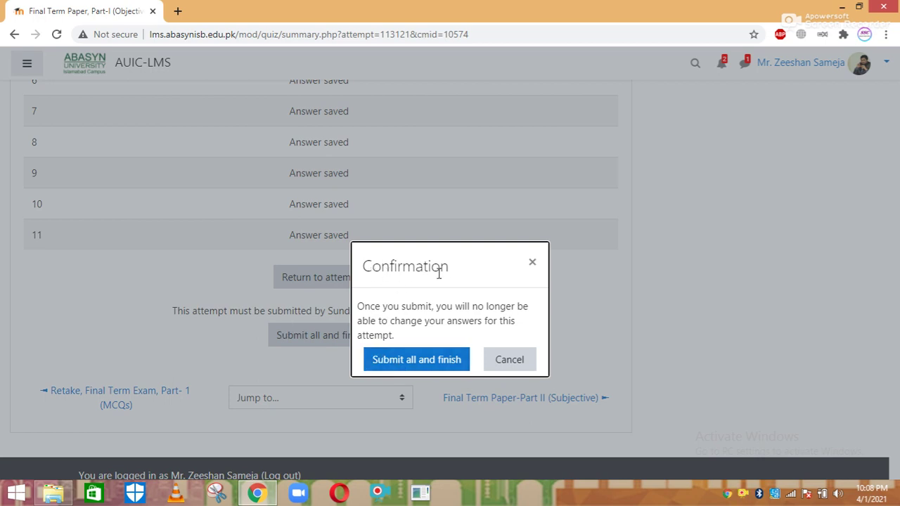
{"action": "left_click", "coordinate": [385, 361]}
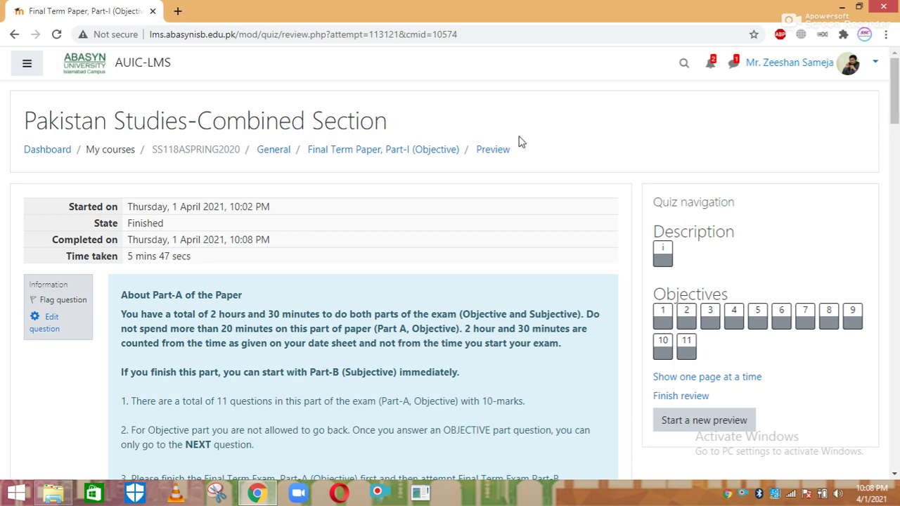
Return to the course's General section, open Final Term Paper-Part II (Subjective) and start a preview attempt of the timed quiz.
{"action": "left_click", "coordinate": [270, 152]}
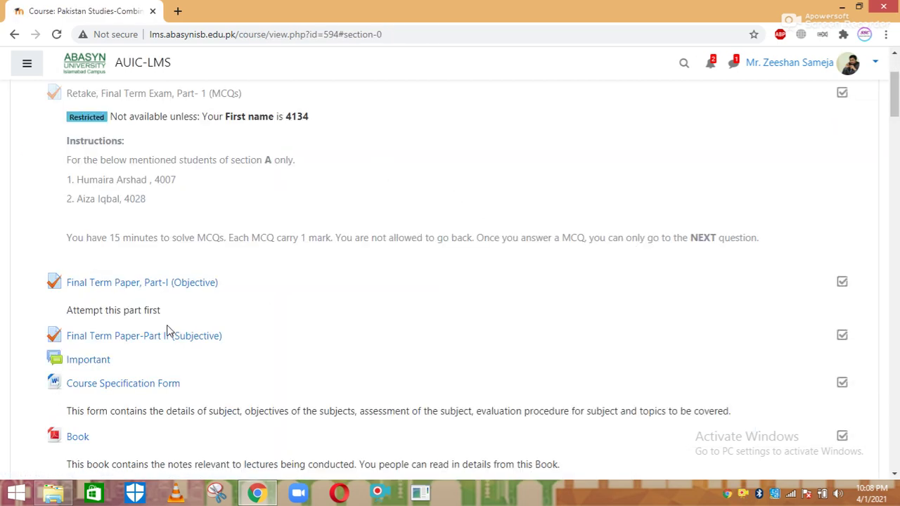
{"action": "left_click", "coordinate": [106, 337]}
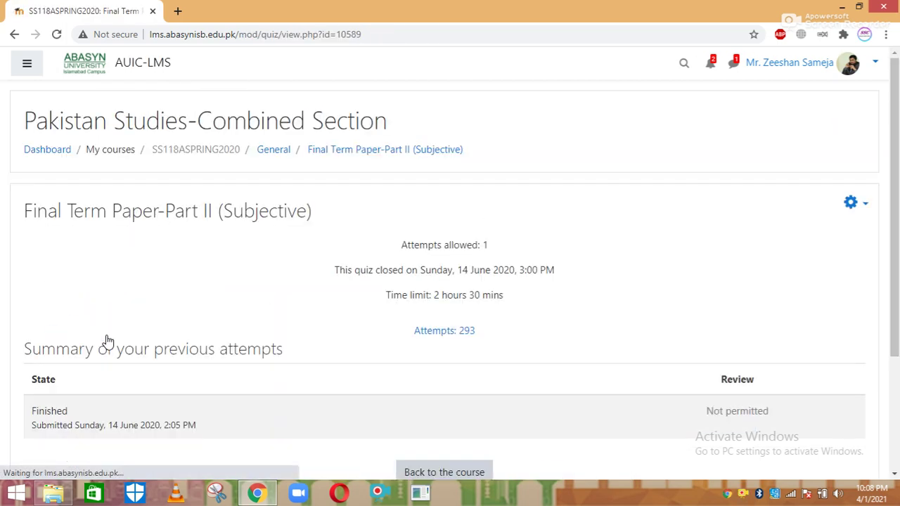
{"action": "left_click", "coordinate": [865, 202]}
{"action": "left_click", "coordinate": [771, 310]}
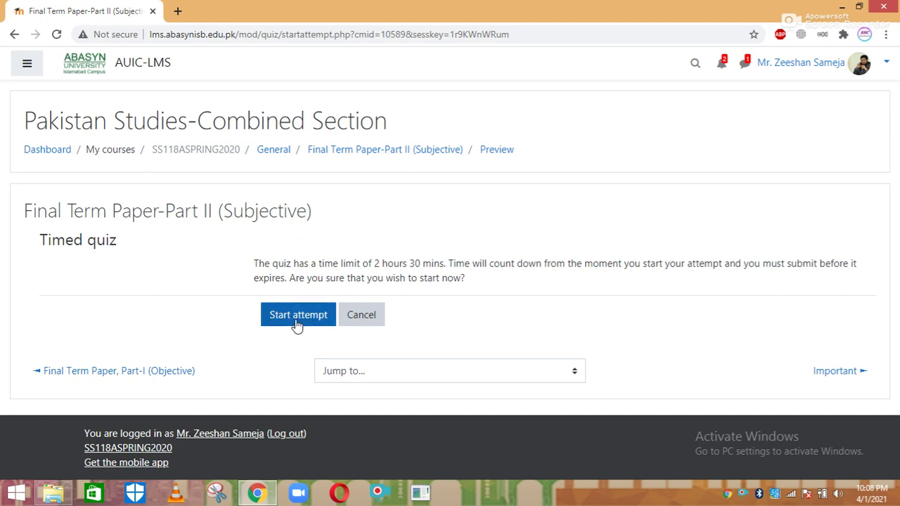
{"action": "left_click", "coordinate": [277, 321]}
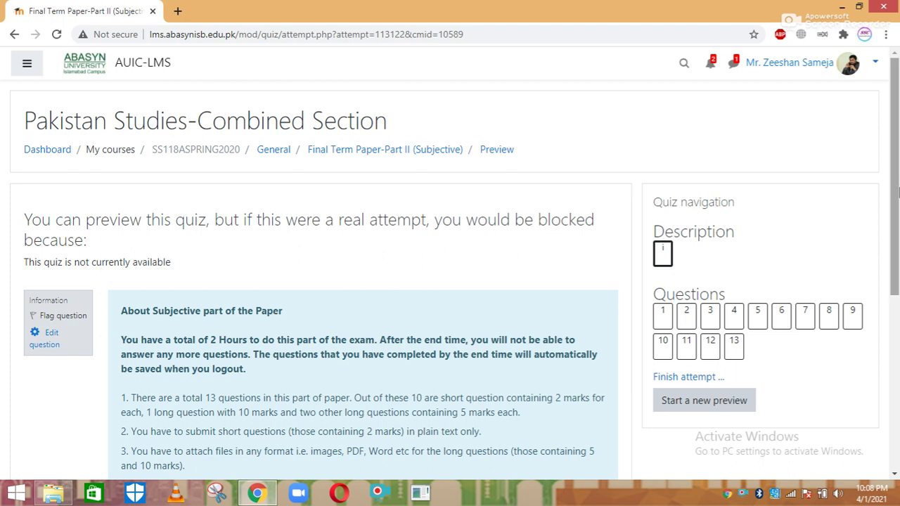
Read the instructions about the subjective part of the paper and continue to question 1.
{"action": "left_click_drag", "start_coordinate": [897, 190], "coordinate": [898, 223]}
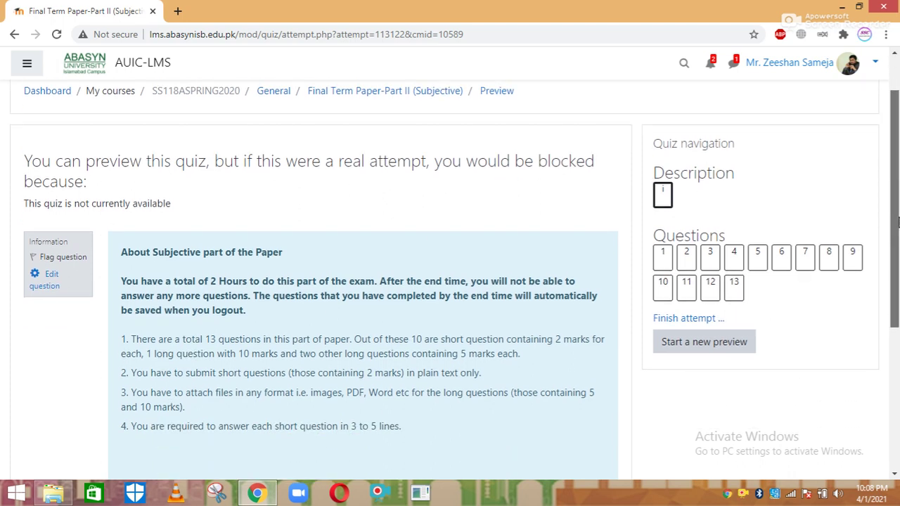
{"action": "scroll", "coordinate": [472, 334], "scroll_direction": "down", "scroll_amount": 2}
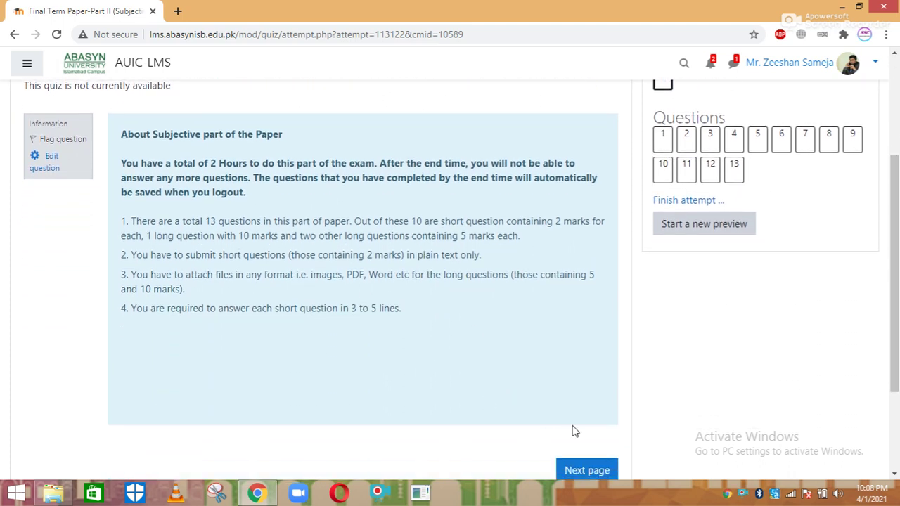
{"action": "left_click", "coordinate": [601, 475]}
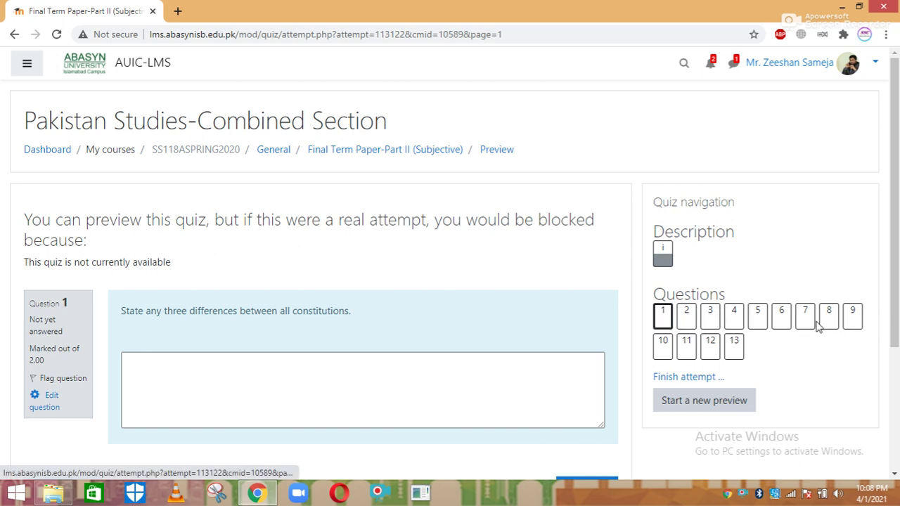
Look at questions 2, 13 and 10 of the subjective paper, going directly from one to another.
{"action": "left_click", "coordinate": [687, 324]}
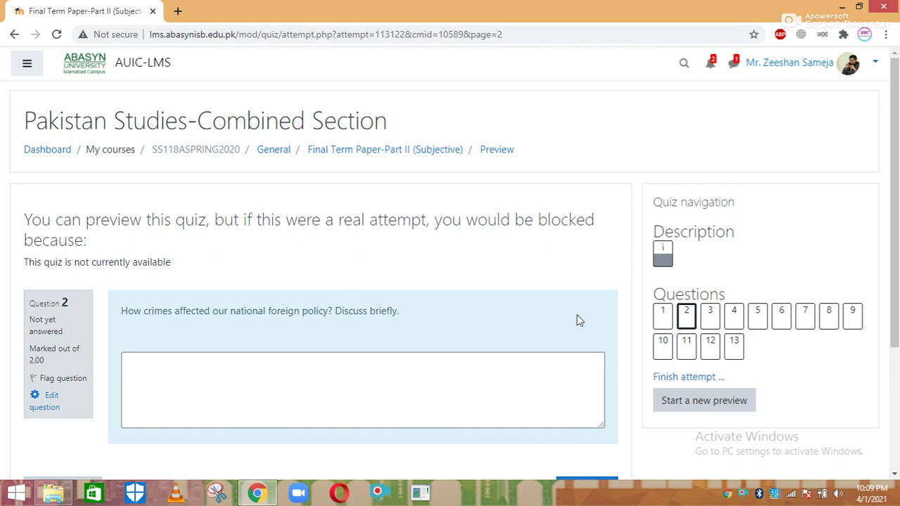
{"action": "left_click", "coordinate": [734, 348]}
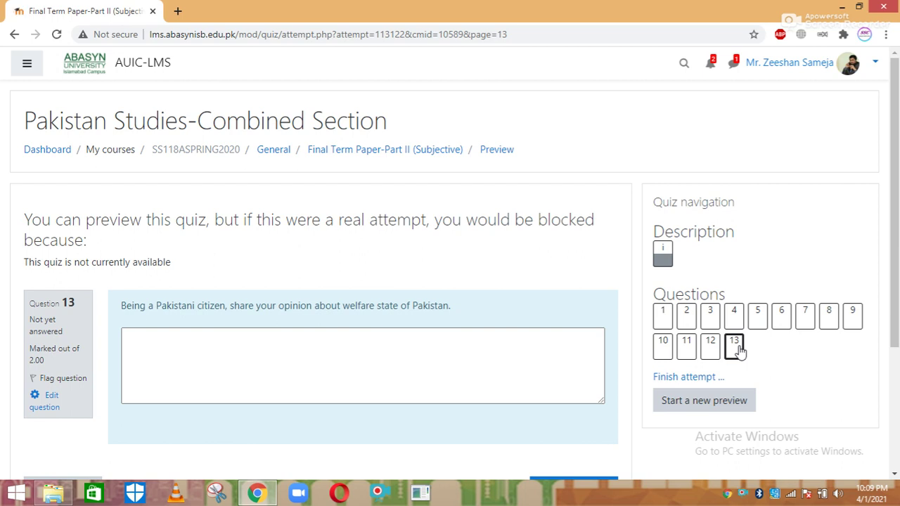
{"action": "left_click", "coordinate": [663, 354]}
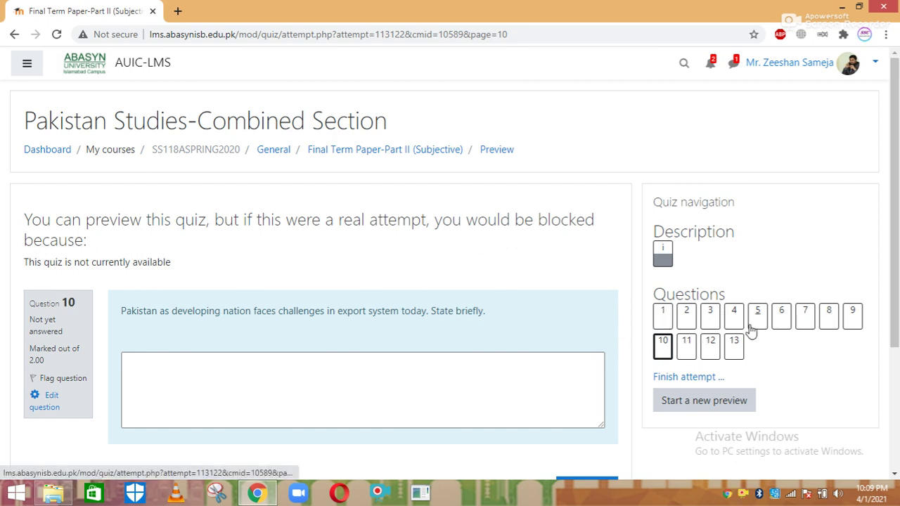
{"action": "mouse_move", "coordinate": [897, 248]}
{"action": "left_mouse_down"}
{"action": "mouse_move", "coordinate": [897, 266]}
{"action": "mouse_move", "coordinate": [897, 247]}
{"action": "left_mouse_up"}
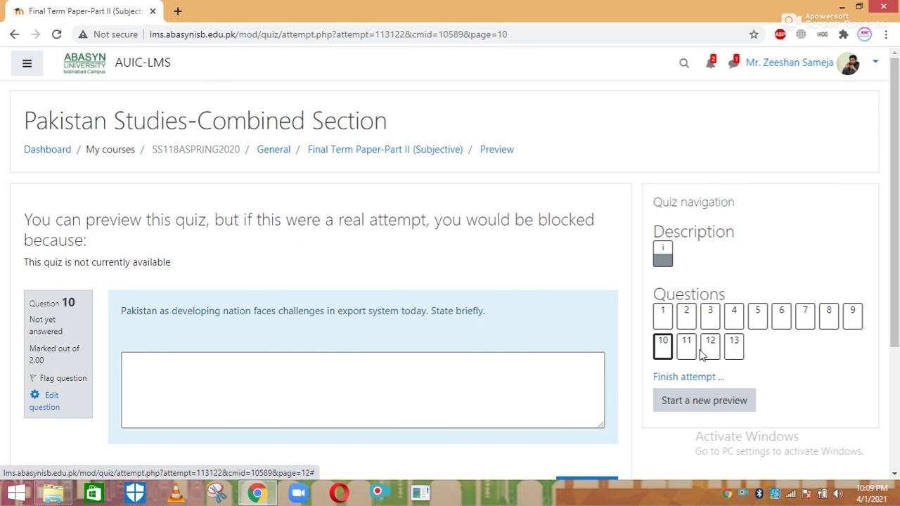
Go back to question 1, answer it with "hddhjhdjkashkjsdhasdh" and continue to question 2.
{"action": "left_click", "coordinate": [663, 325]}
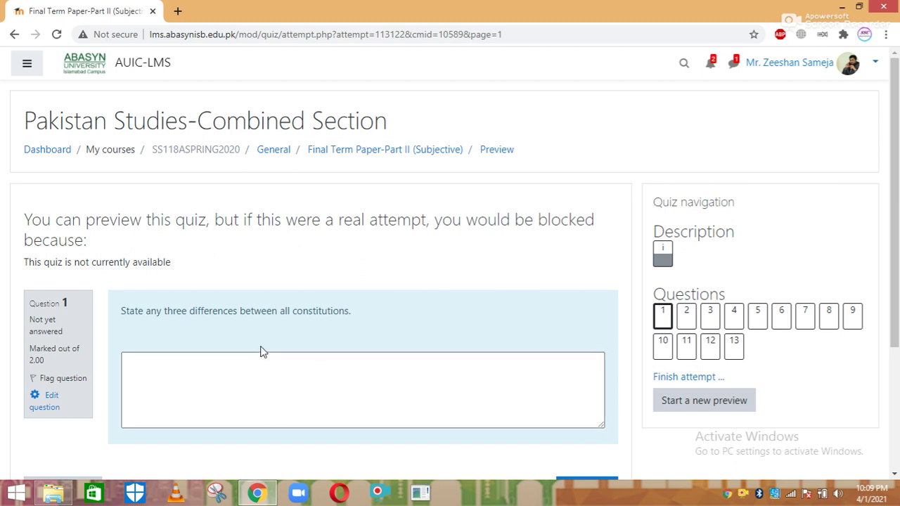
{"action": "left_click", "coordinate": [320, 371]}
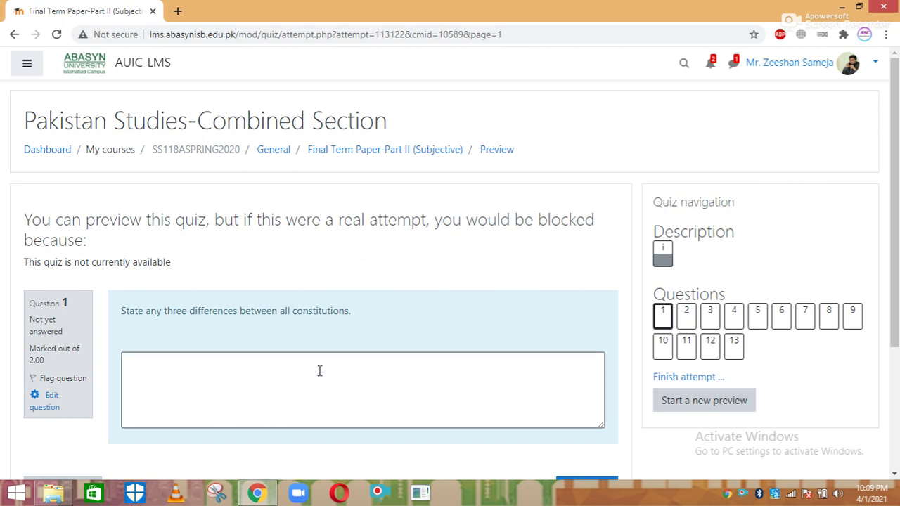
{"action": "left_click", "coordinate": [213, 372]}
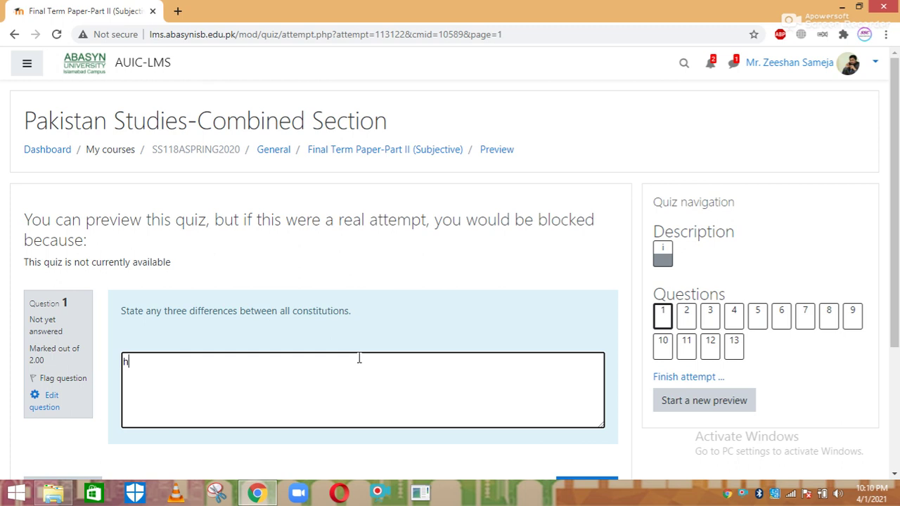
{"action": "type", "text": "ddhjhdjkashkjsdhasdh"}
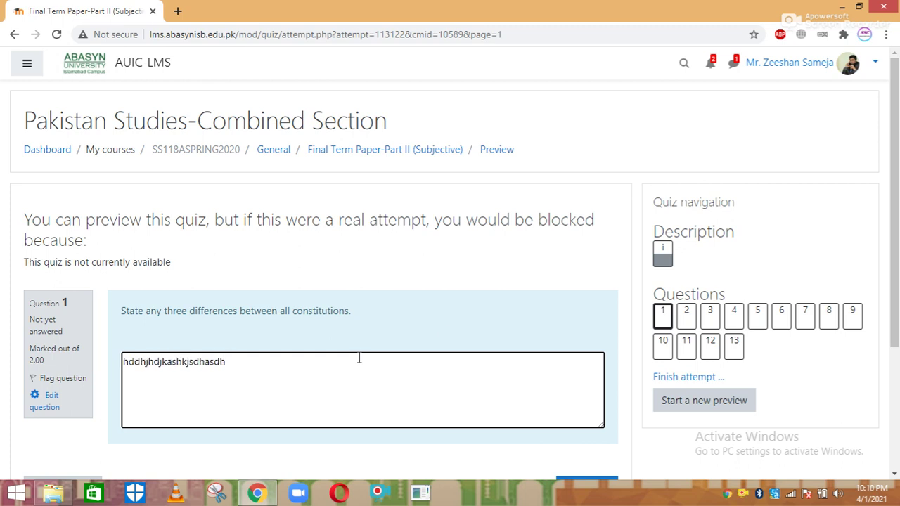
{"action": "scroll", "coordinate": [358, 358], "scroll_direction": "down", "scroll_amount": 1}
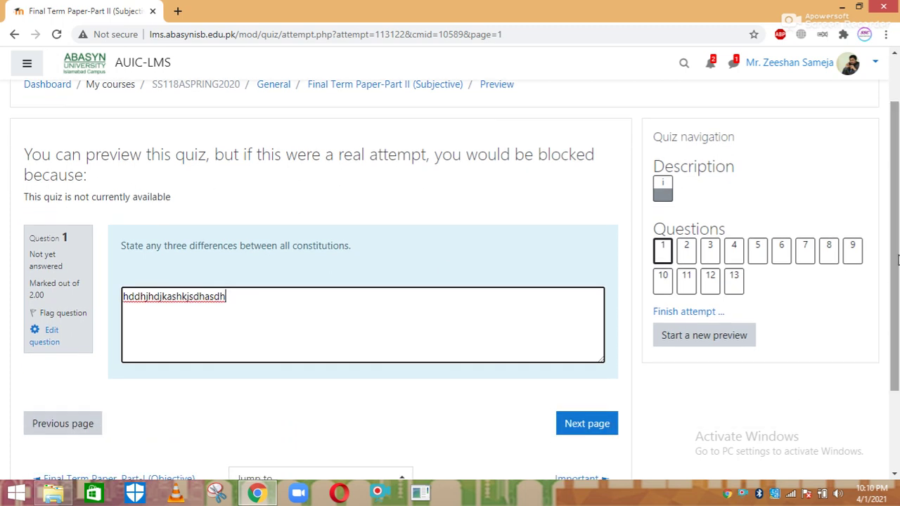
{"action": "left_click", "coordinate": [575, 426]}
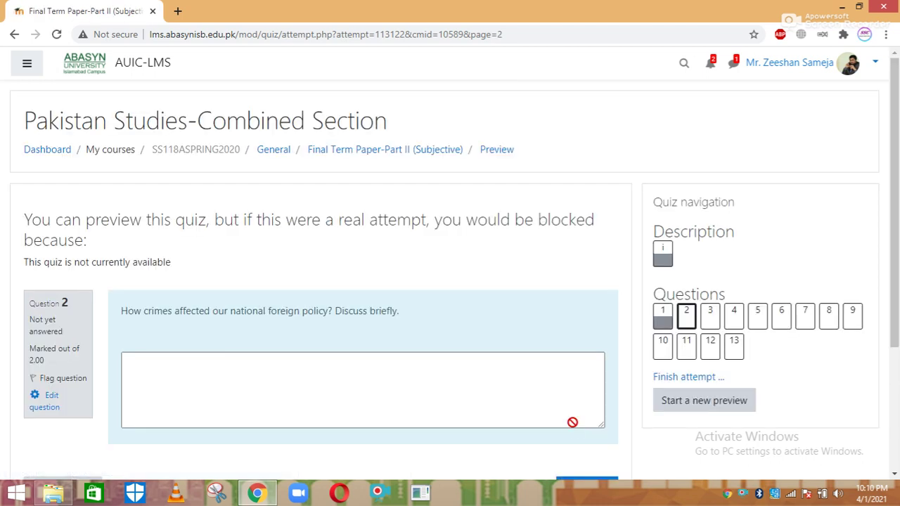
Answer question 2 on crimes and foreign policy with "jhdhadhdhdshjshk" and continue to question 3.
{"action": "left_click", "coordinate": [377, 398]}
{"action": "type", "text": "jhdhadhdhdshjshk"}
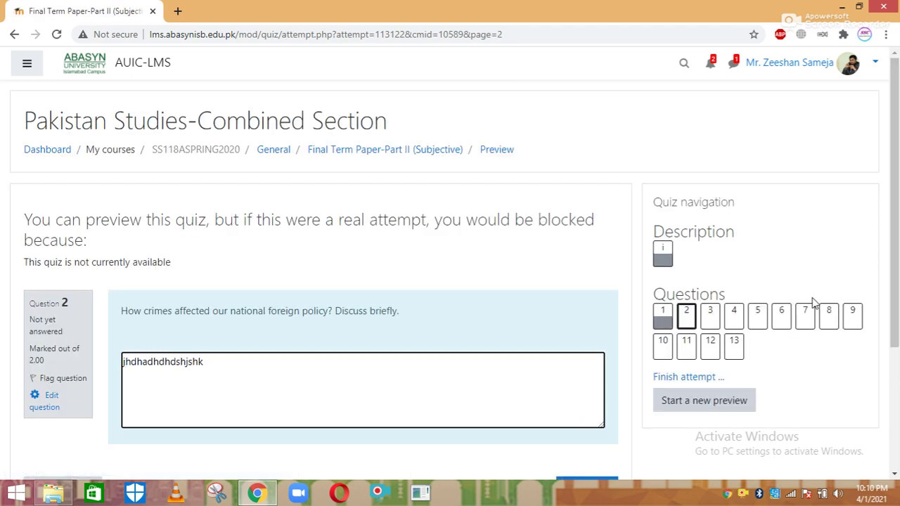
{"action": "scroll", "coordinate": [813, 302], "scroll_direction": "down", "scroll_amount": 2}
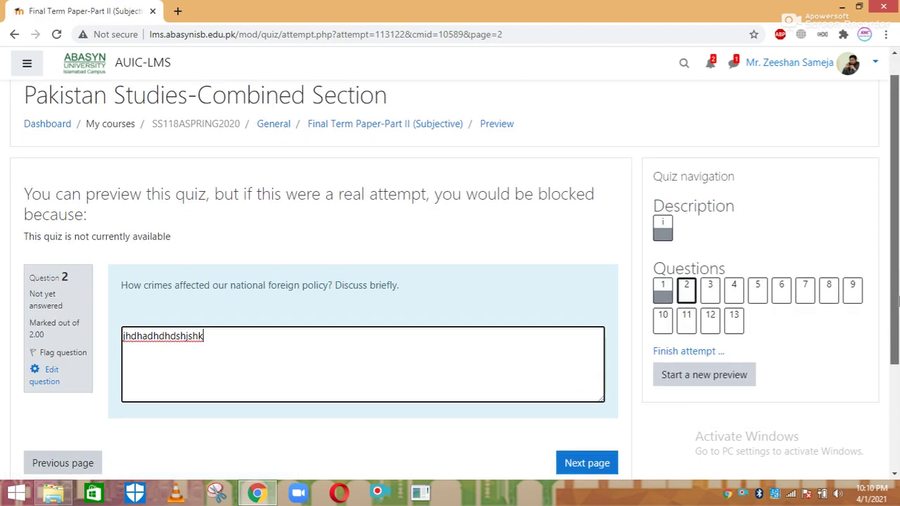
{"action": "left_click", "coordinate": [587, 403]}
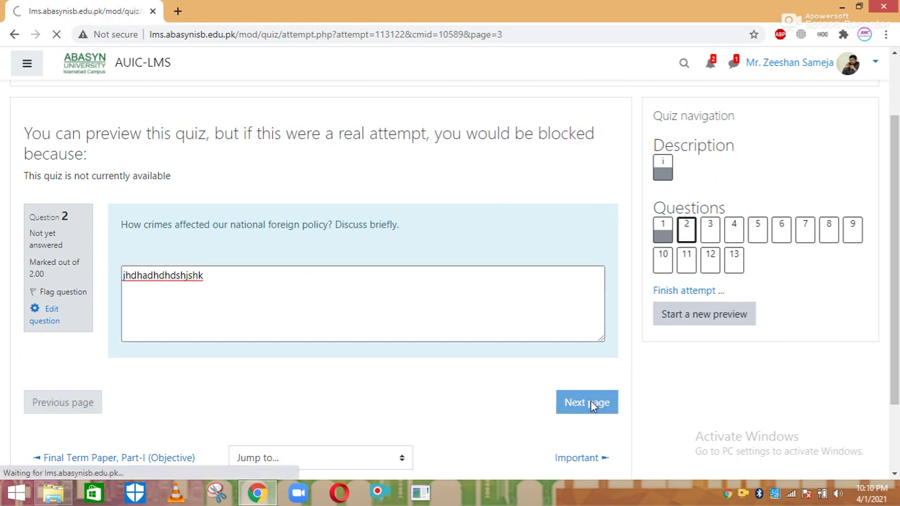
Answer question 3 on CPEC benefits with "jhdasdjhsjhaskjhsjhsdh" and continue to question 4.
{"action": "left_click", "coordinate": [330, 371]}
{"action": "type", "text": "jhdasdjhsjhaskjhsjhsdh"}
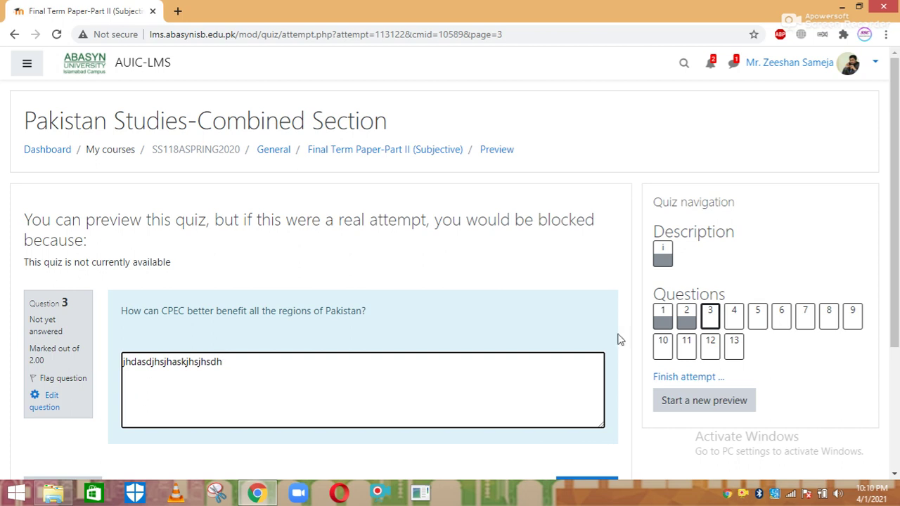
{"action": "left_click_drag", "start_coordinate": [894, 250], "coordinate": [897, 299]}
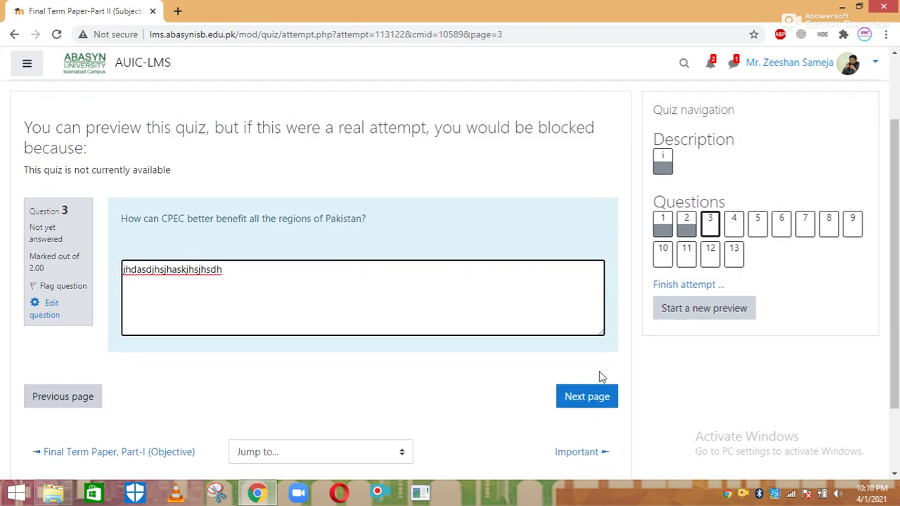
{"action": "left_click", "coordinate": [578, 393]}
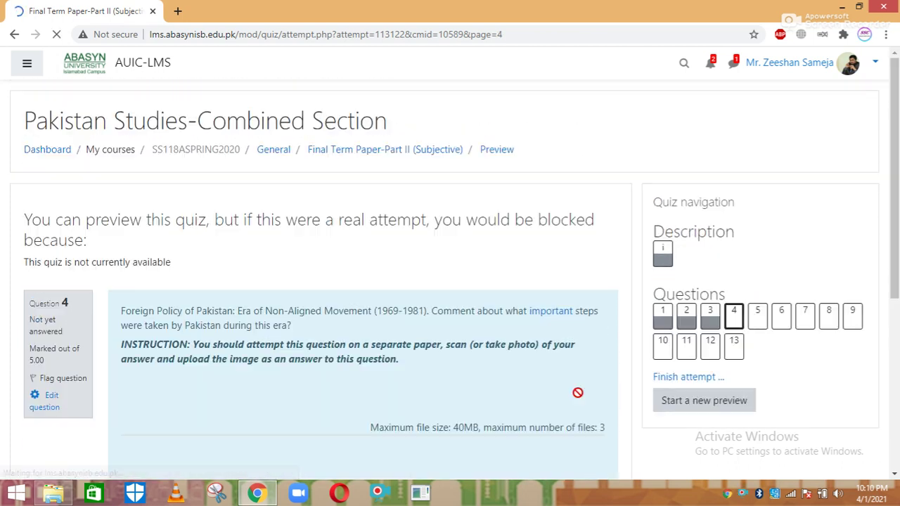
{"action": "left_click_drag", "start_coordinate": [898, 190], "coordinate": [899, 262]}
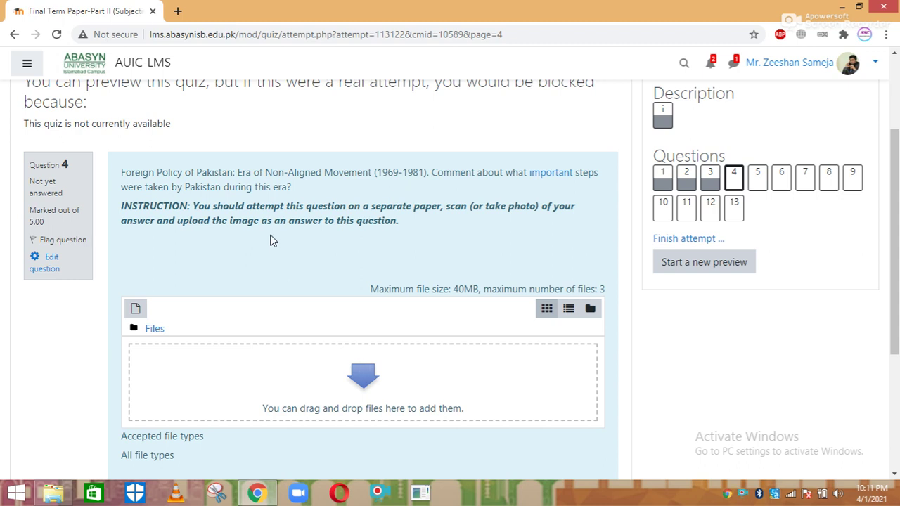
{"action": "left_click", "coordinate": [135, 309]}
{"action": "left_click", "coordinate": [219, 197]}
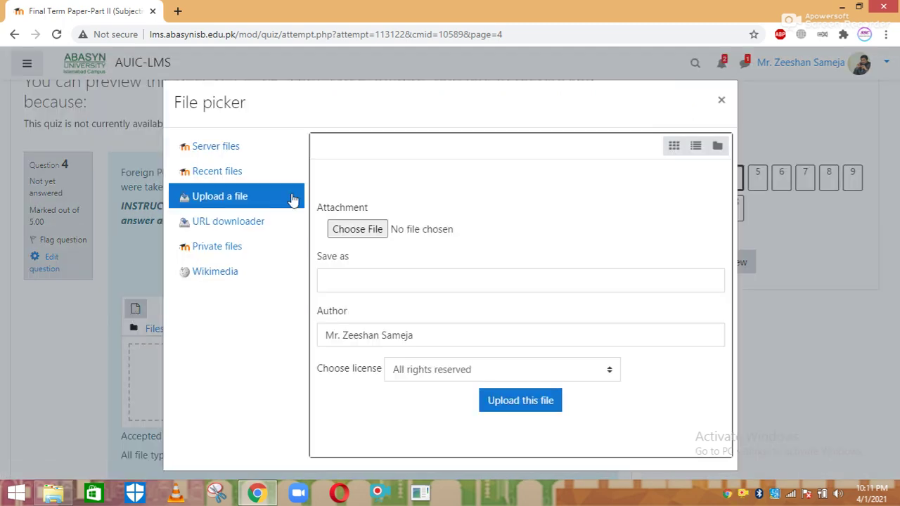
{"action": "left_click", "coordinate": [362, 230]}
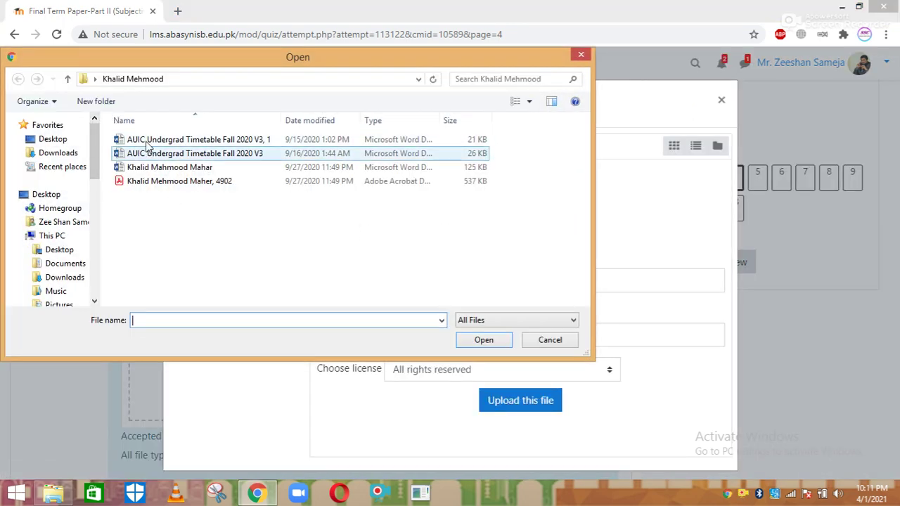
{"action": "left_click", "coordinate": [581, 55]}
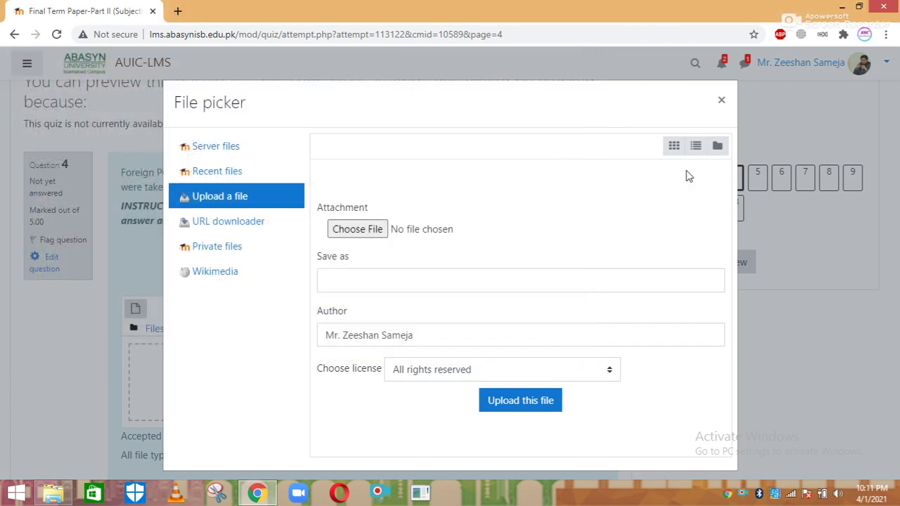
{"action": "left_click", "coordinate": [721, 100]}
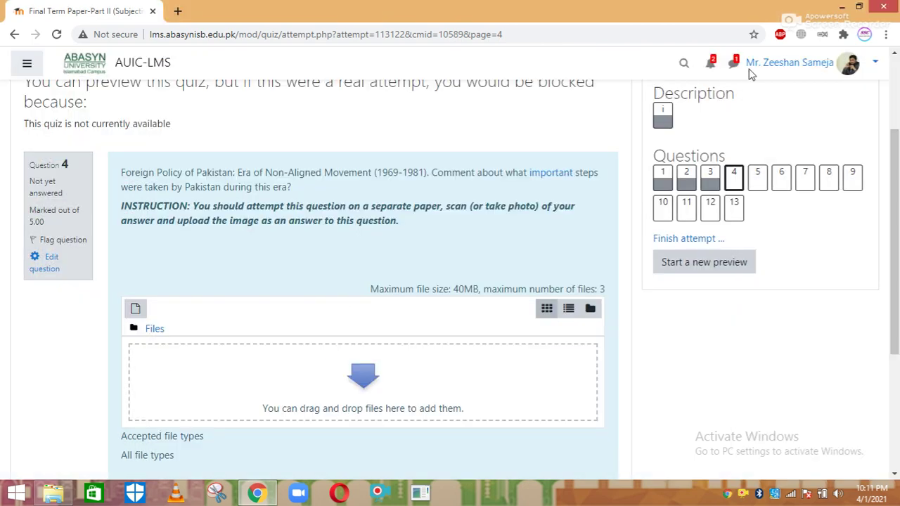
Reduce the browser window to uncover the desktop and open the Hydrology folder in a smaller window beside the quiz.
{"action": "left_click", "coordinate": [858, 7]}
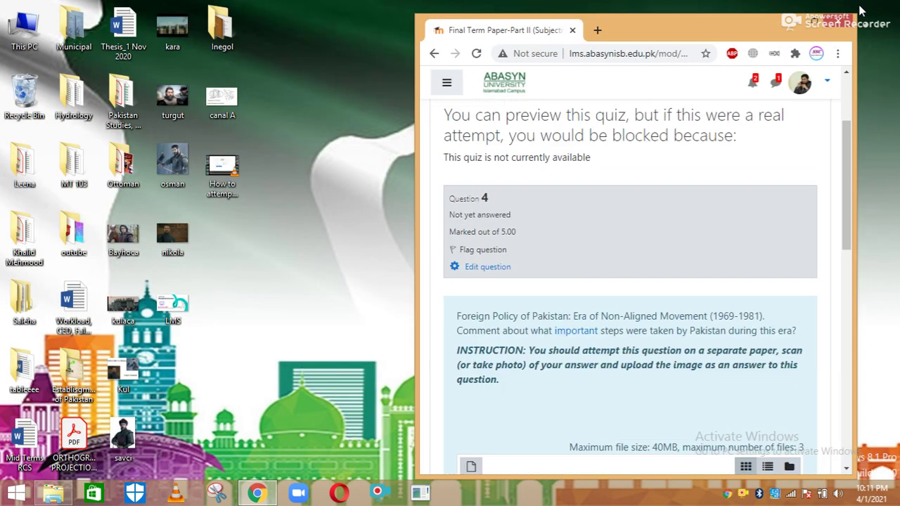
{"action": "left_click", "coordinate": [52, 492]}
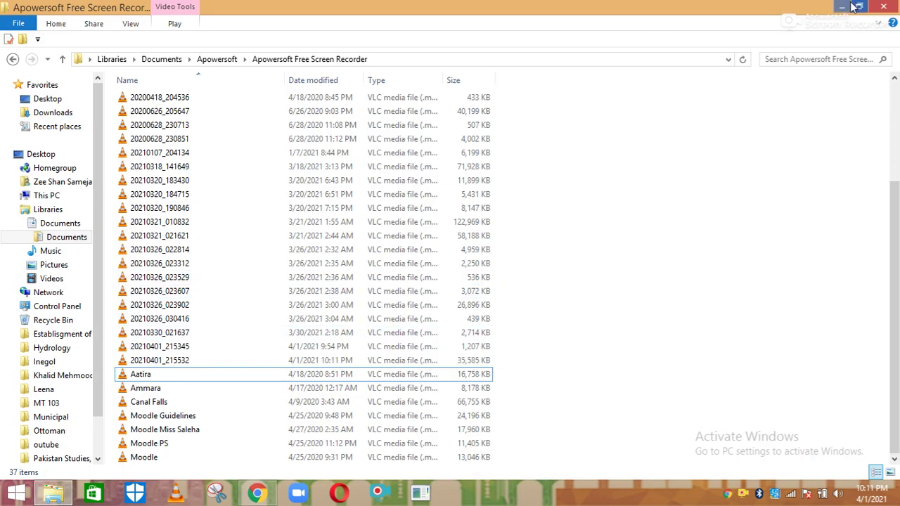
{"action": "left_click", "coordinate": [887, 6]}
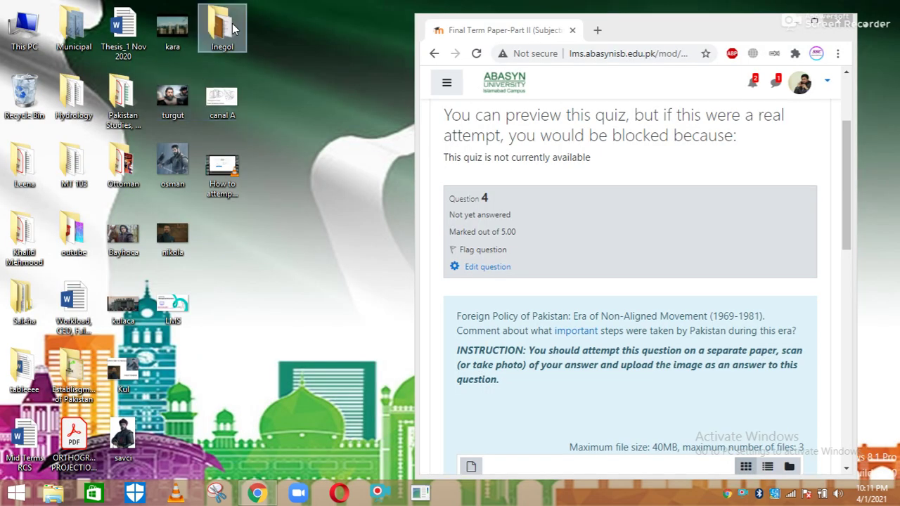
{"action": "double_click", "coordinate": [81, 102]}
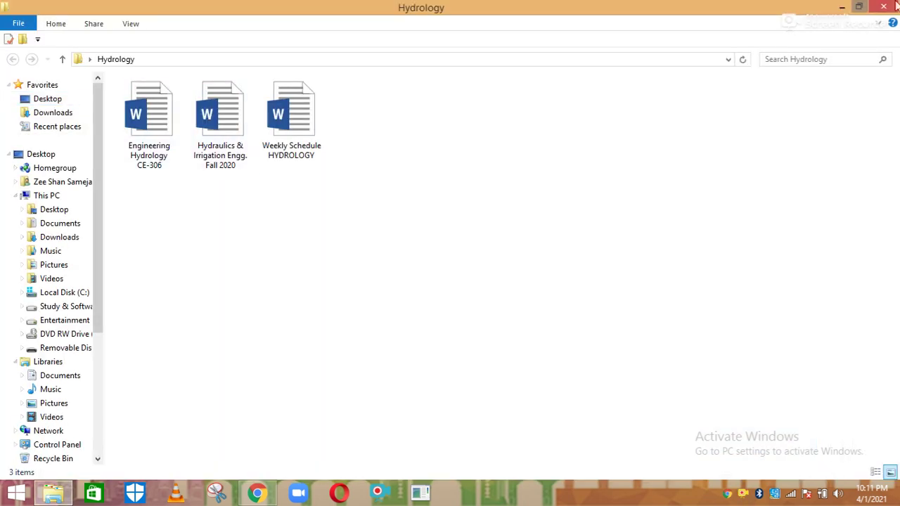
{"action": "left_click", "coordinate": [860, 7]}
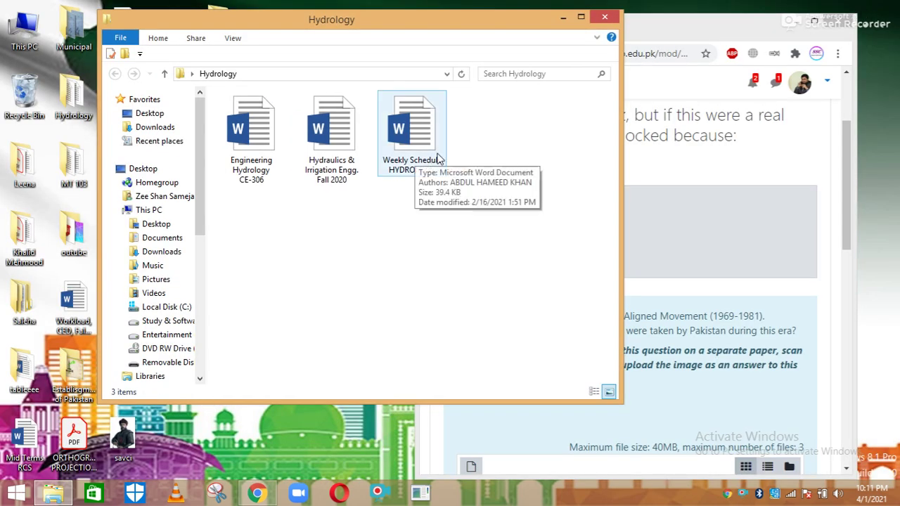
Add the Word file "Hydraulics & Irrigation Engg. Fall 2020" from the Hydrology folder to question 4's file area and continue to question 5.
{"action": "left_click_drag", "start_coordinate": [844, 202], "coordinate": [853, 261]}
{"action": "left_click_drag", "start_coordinate": [314, 188], "coordinate": [629, 391]}
{"action": "left_click", "coordinate": [808, 20]}
{"action": "scroll", "coordinate": [297, 265], "scroll_direction": "down", "scroll_amount": 2}
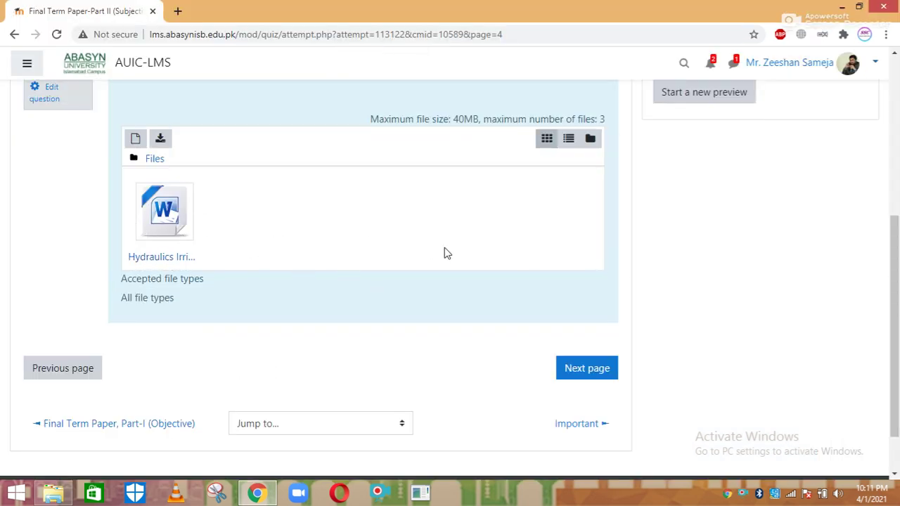
{"action": "left_click", "coordinate": [582, 373]}
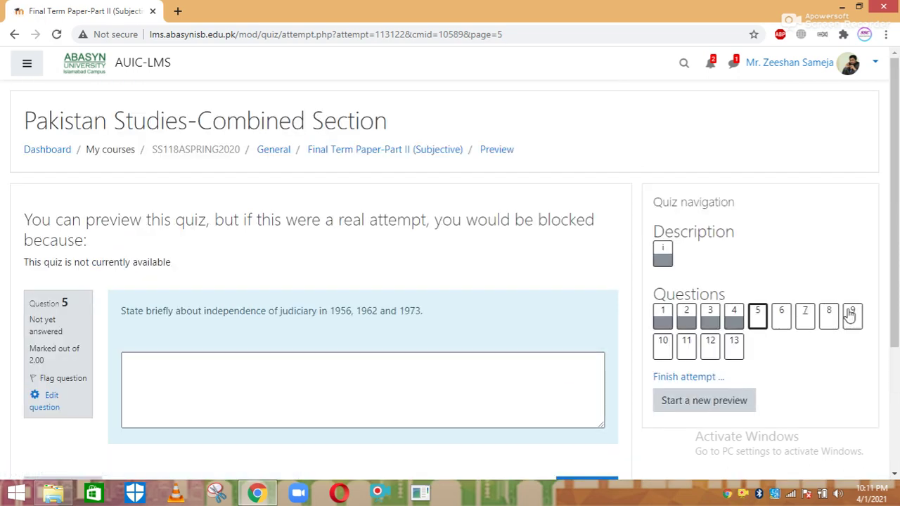
Revisit question 4 to check its attached answer file and return to question 5.
{"action": "left_click", "coordinate": [735, 320]}
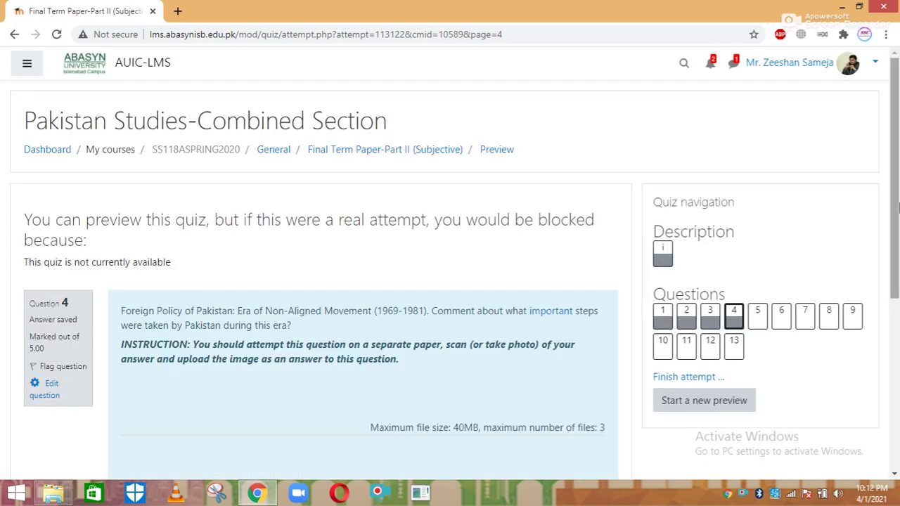
{"action": "left_click_drag", "start_coordinate": [896, 213], "coordinate": [898, 299]}
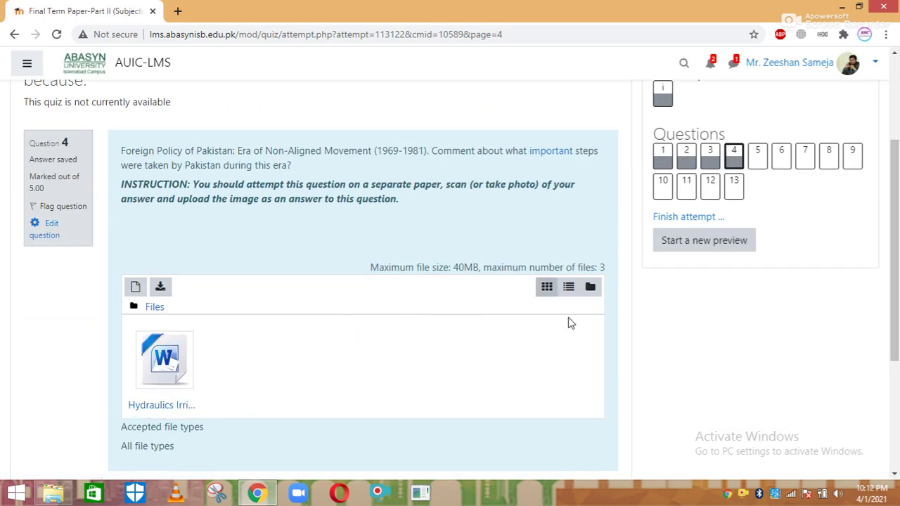
{"action": "left_click", "coordinate": [757, 164]}
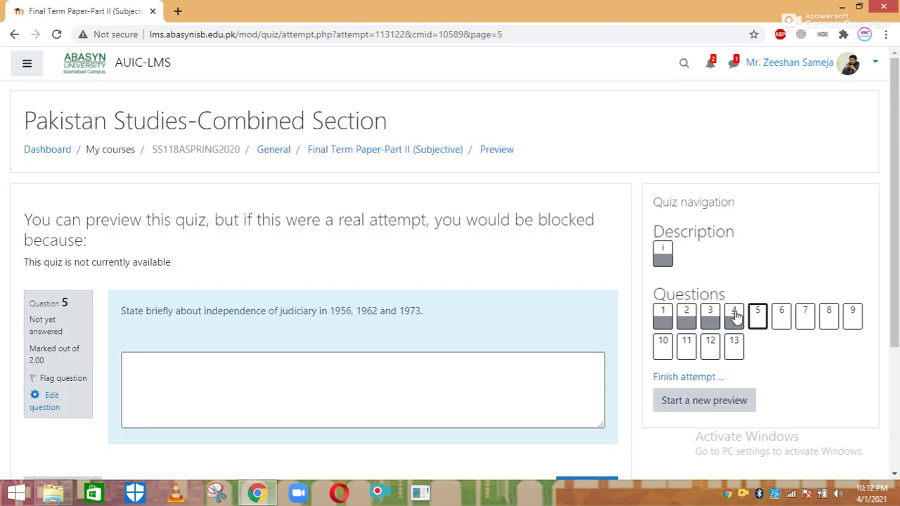
{"action": "left_click", "coordinate": [734, 314]}
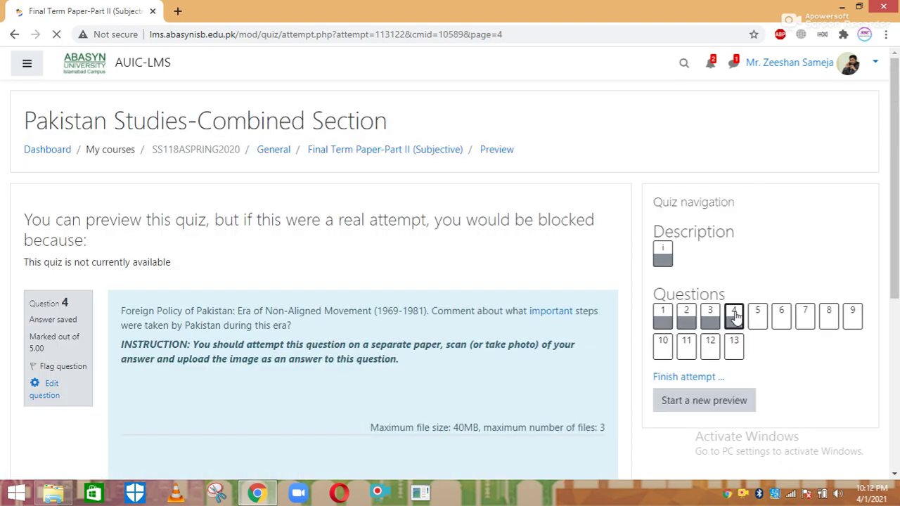
{"action": "left_click_drag", "start_coordinate": [898, 205], "coordinate": [896, 257]}
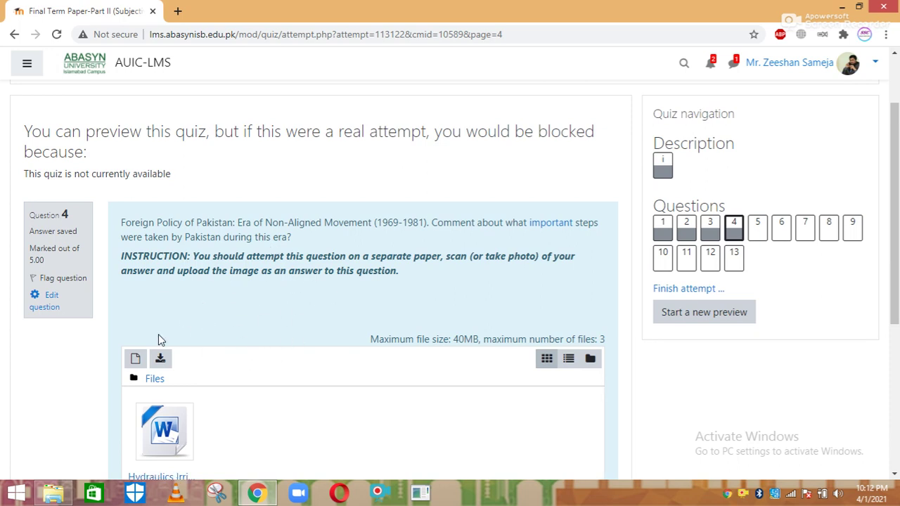
{"action": "left_click", "coordinate": [756, 238]}
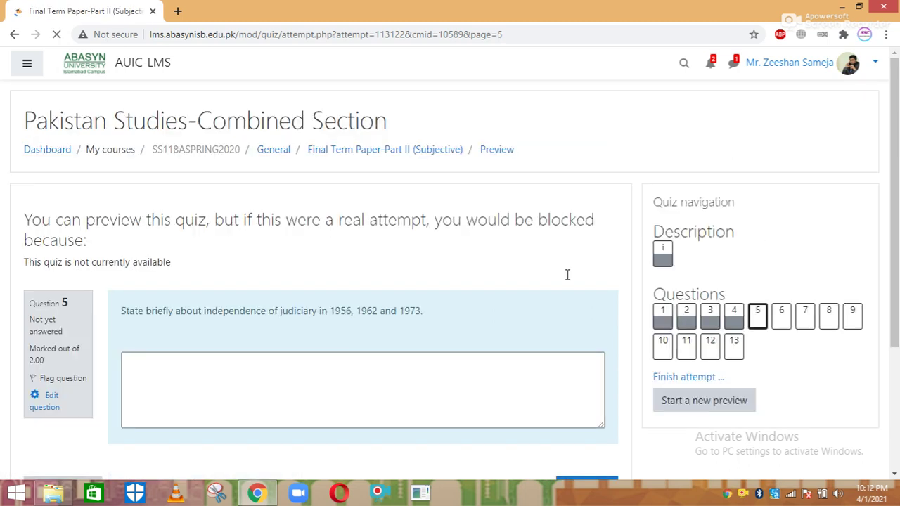
Answer question 5 on the independence of judiciary with "bbzbzb\zb\zb\zxnb" and continue to question 6.
{"action": "left_click", "coordinate": [406, 363]}
{"action": "type", "text": "bbzbzb\\zb\\zb\\zxnb"}
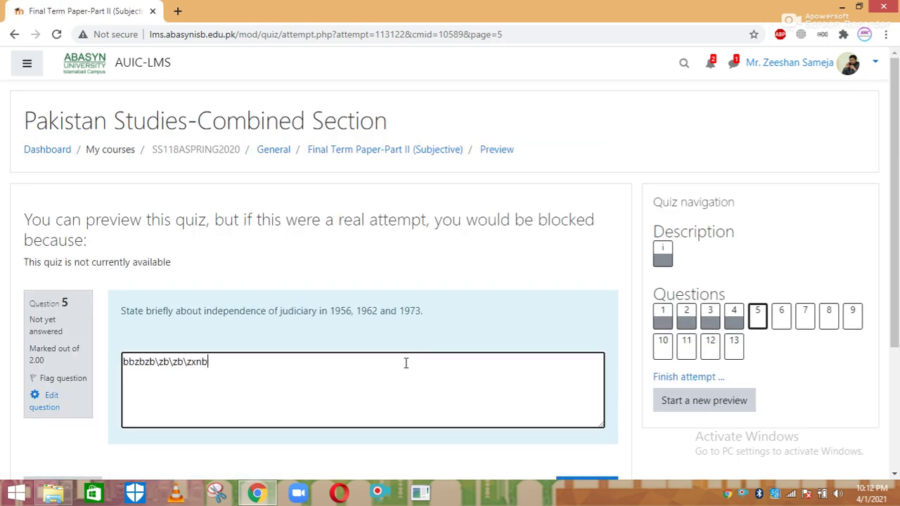
{"action": "scroll", "coordinate": [405, 362], "scroll_direction": "down", "scroll_amount": 3}
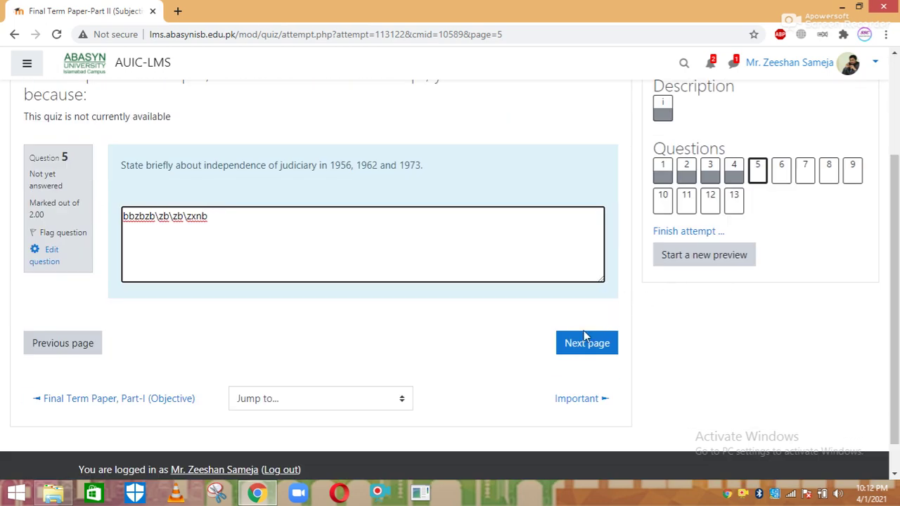
{"action": "left_click", "coordinate": [583, 345]}
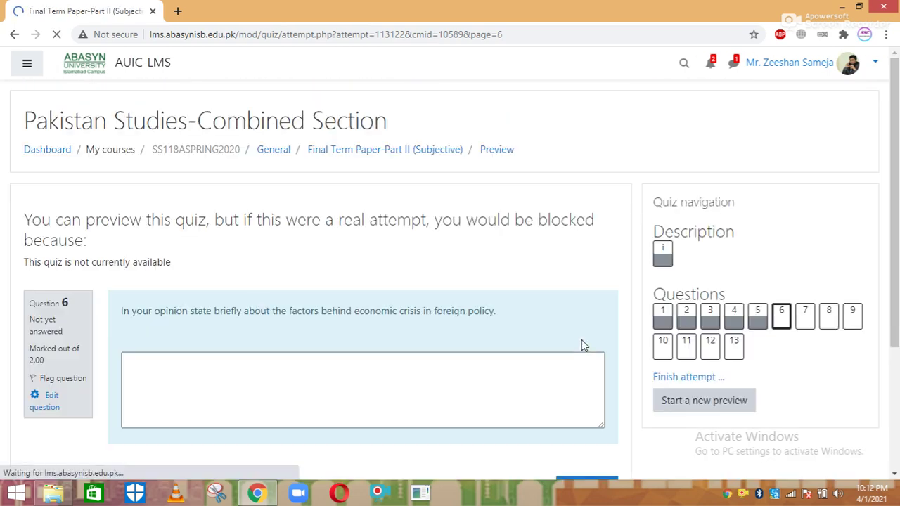
Answer question 6 on the economic crisis in foreign policy with "jhhjdhkjdhdkjdhkhdk" and continue to question 7.
{"action": "left_click", "coordinate": [140, 362]}
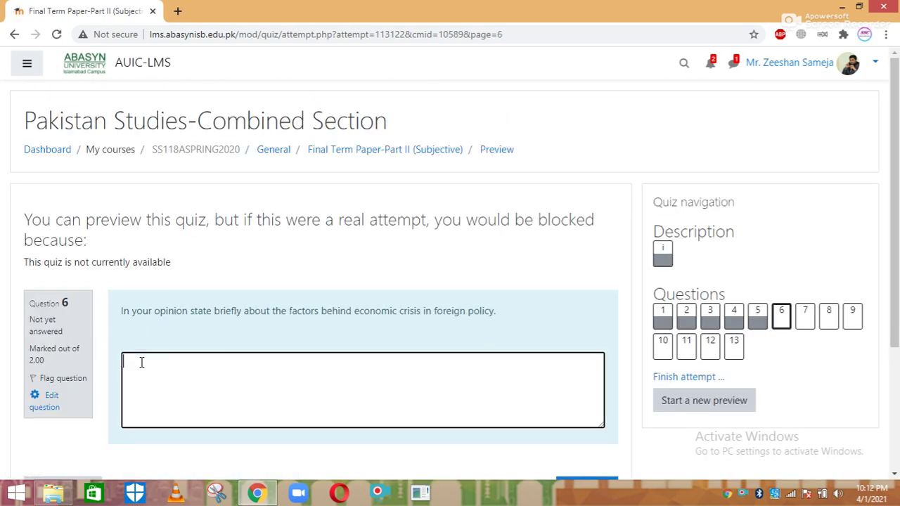
{"action": "type", "text": "jhhjdhkjdhdkjdhkhdk"}
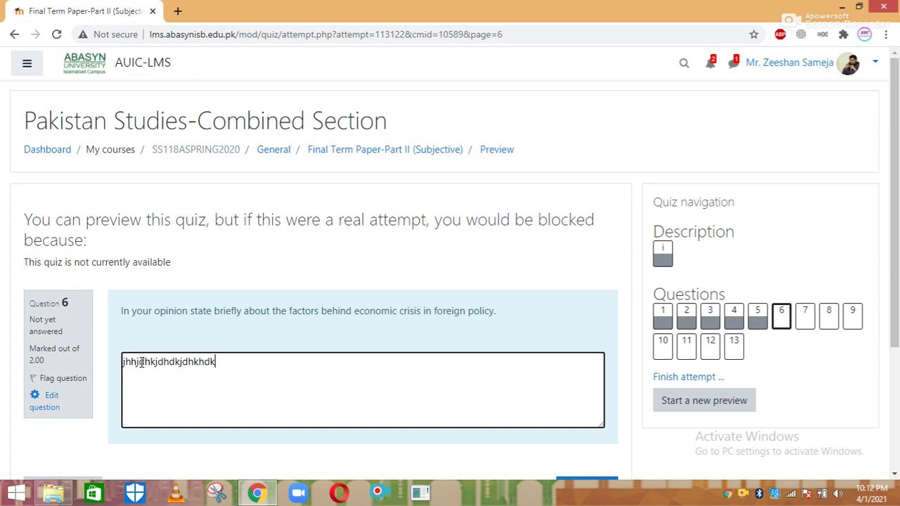
{"action": "scroll", "coordinate": [675, 328], "scroll_direction": "down", "scroll_amount": 2}
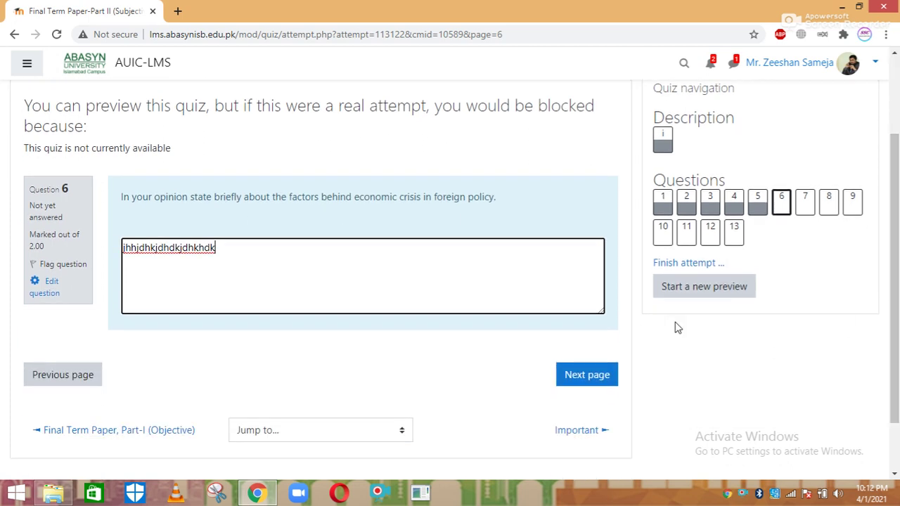
{"action": "left_click", "coordinate": [575, 377]}
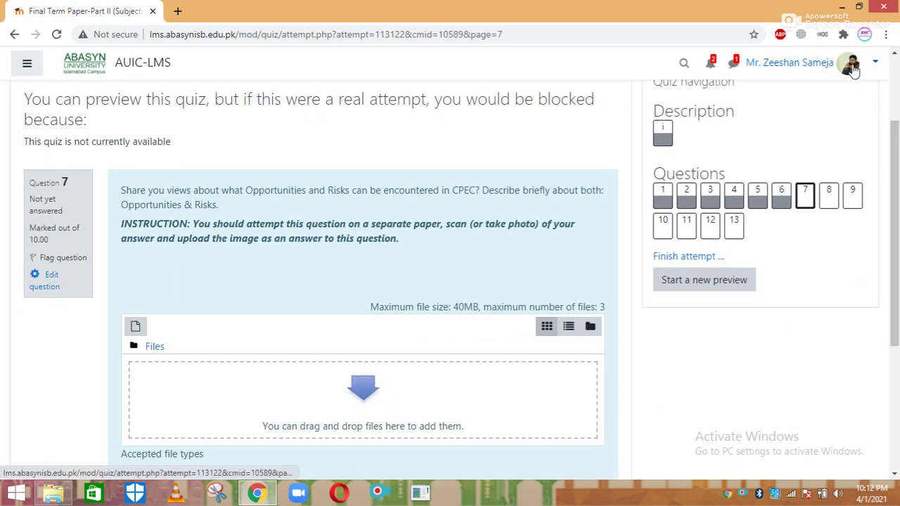
Add the Word file "Hydraulics & Irrigation Engg. Fall 2020" from the Hydrology folder to question 7's file area and continue to question 8.
{"action": "left_click", "coordinate": [859, 7]}
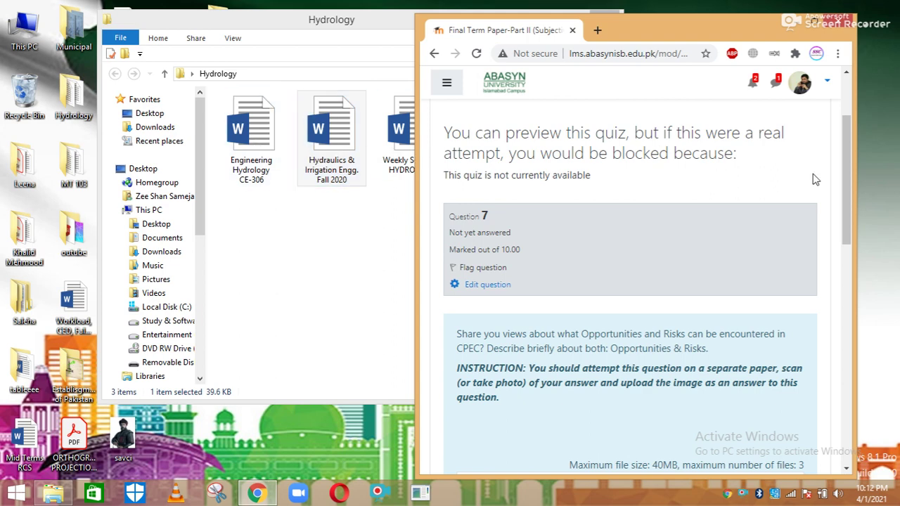
{"action": "scroll", "coordinate": [842, 180], "scroll_direction": "down", "scroll_amount": 3}
{"action": "left_click_drag", "start_coordinate": [332, 133], "coordinate": [568, 346]}
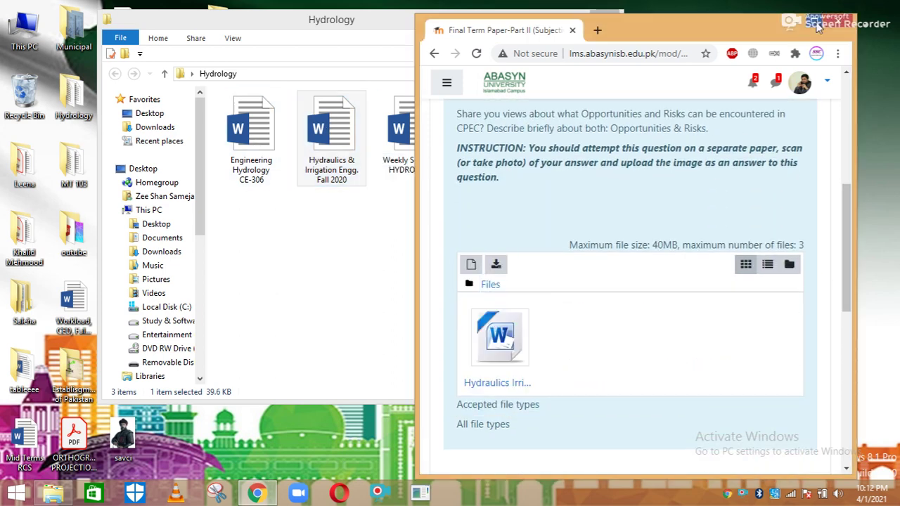
{"action": "left_click", "coordinate": [816, 25]}
{"action": "left_click", "coordinate": [571, 339]}
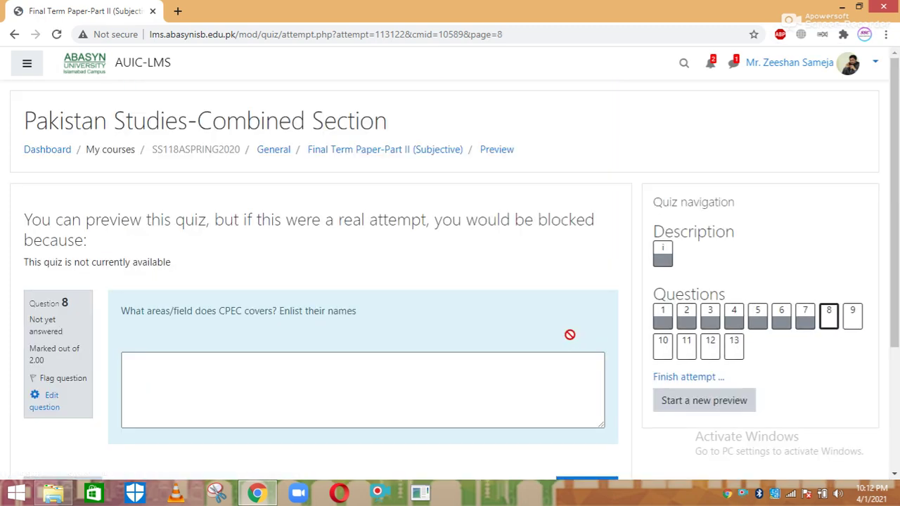
Answer question 8 on the areas CPEC covers with "jhadjhdakjhdskjh" and continue to question 9.
{"action": "left_click", "coordinate": [344, 389]}
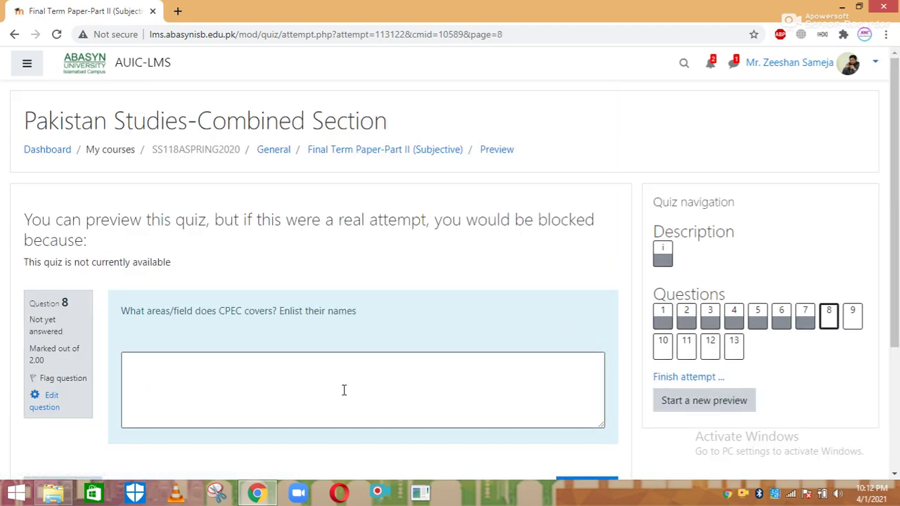
{"action": "type", "text": "jhadjhdakjhdskjh"}
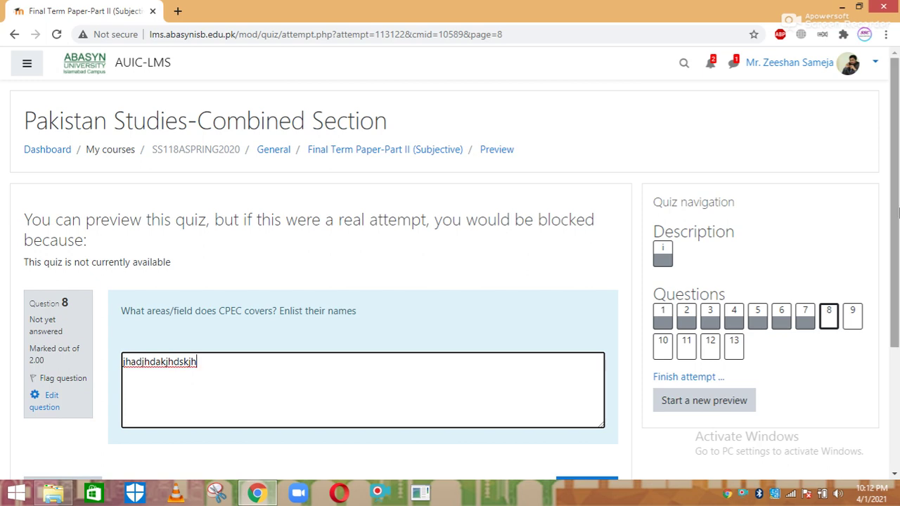
{"action": "scroll", "coordinate": [345, 389], "scroll_direction": "down", "scroll_amount": 2}
{"action": "left_click", "coordinate": [568, 351]}
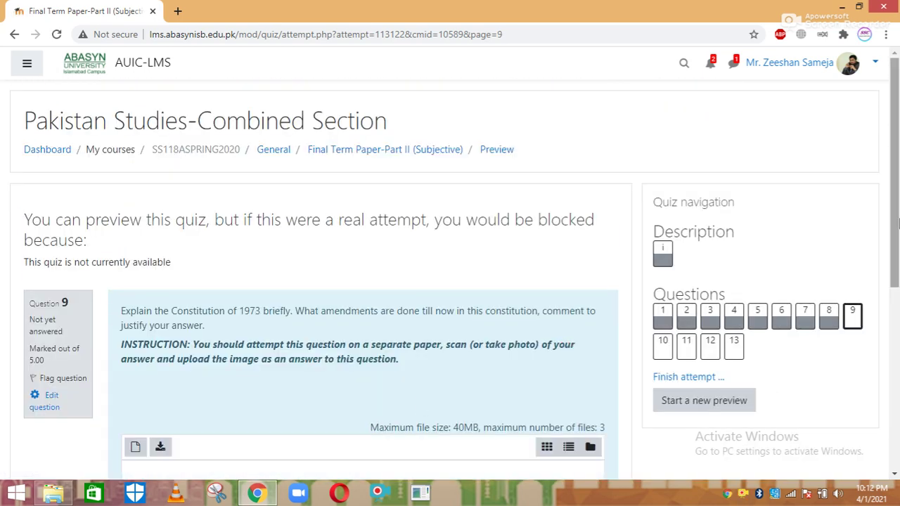
Add the Word file "Engineering Hydrology CE-306" from the Hydrology folder to question 9's file area and continue to question 10.
{"action": "scroll", "coordinate": [575, 350], "scroll_direction": "down", "scroll_amount": 2}
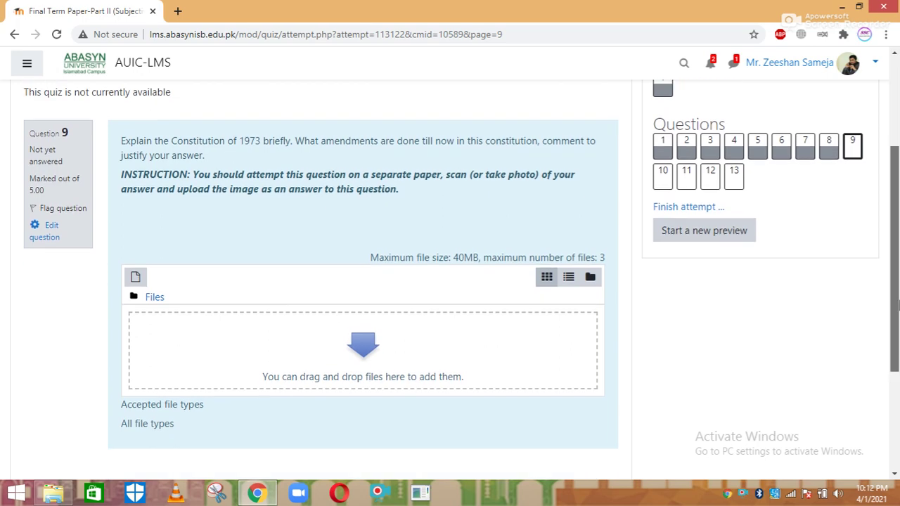
{"action": "left_click", "coordinate": [859, 5]}
{"action": "left_click_drag", "start_coordinate": [251, 134], "coordinate": [598, 472]}
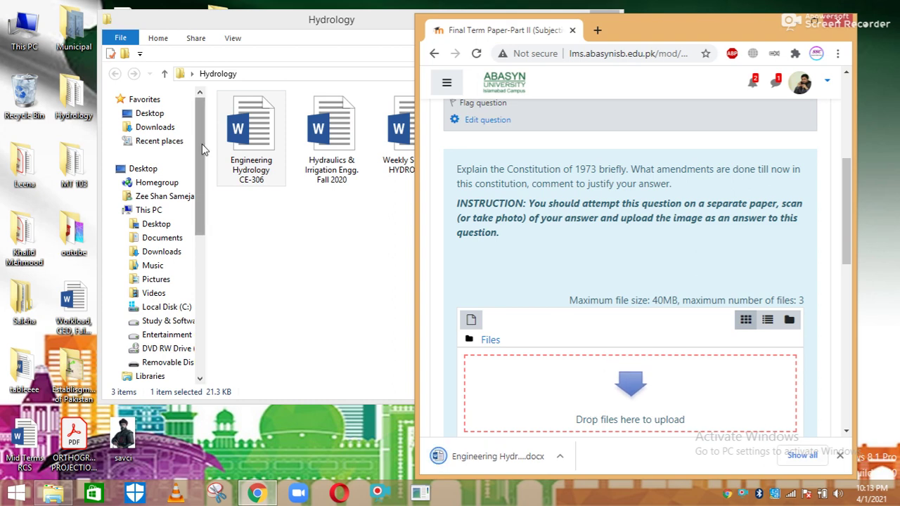
{"action": "left_click_drag", "start_coordinate": [251, 134], "coordinate": [565, 400]}
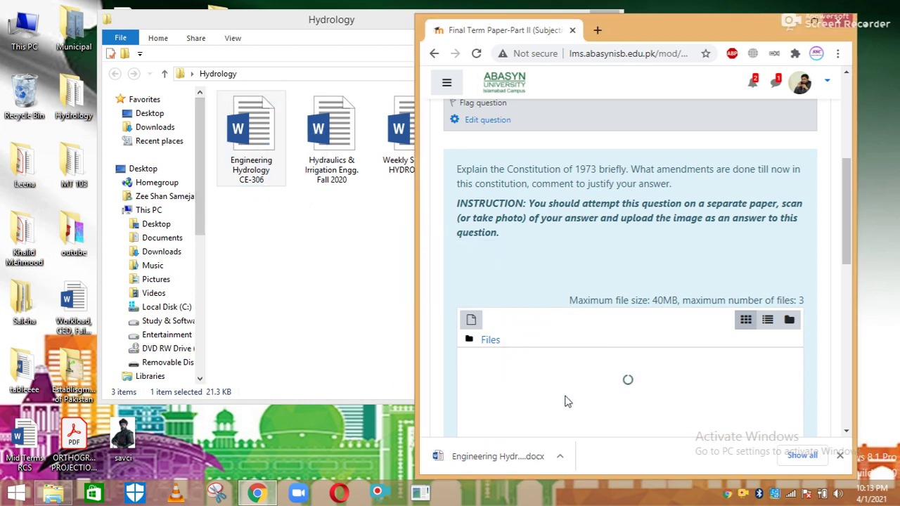
{"action": "left_click", "coordinate": [817, 22]}
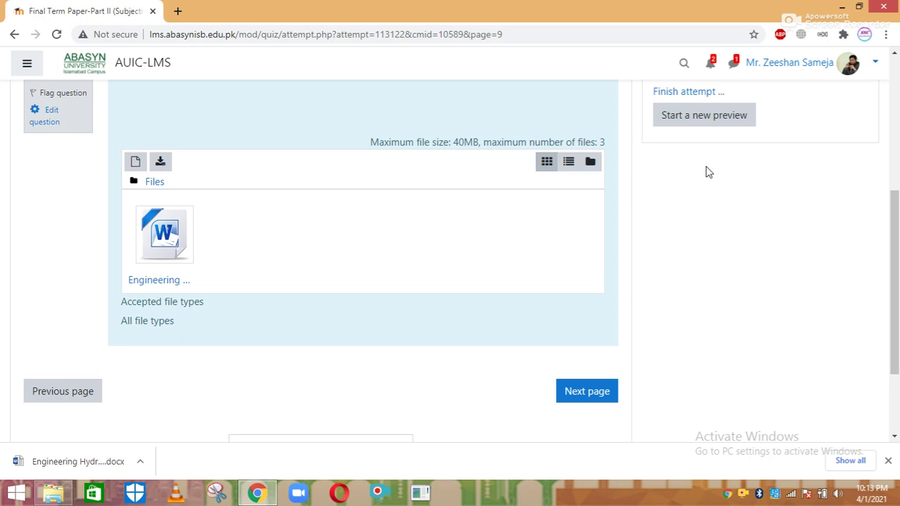
{"action": "left_click", "coordinate": [575, 398]}
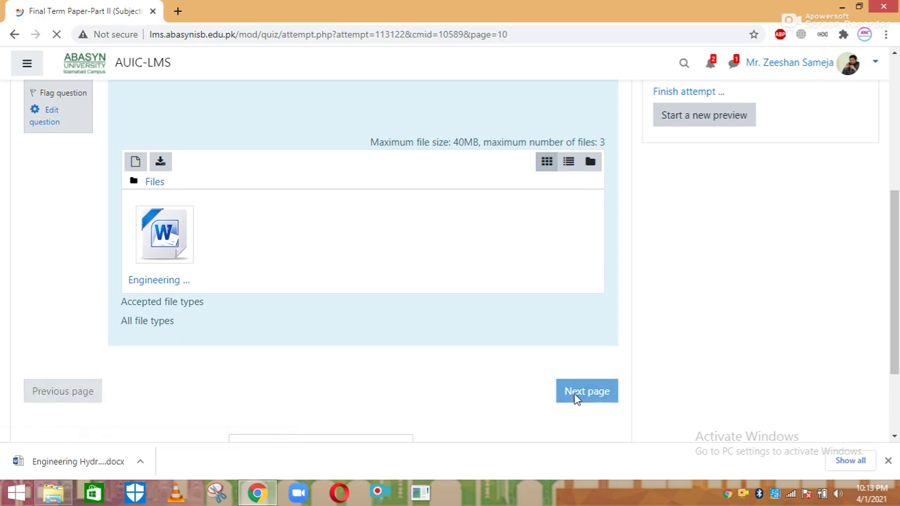
Answer question 10 on Pakistan's export challenges with "jsdjsldsjsdl" and continue to question 11.
{"action": "left_click", "coordinate": [574, 394]}
{"action": "type", "text": "jsdjsldsjsdl"}
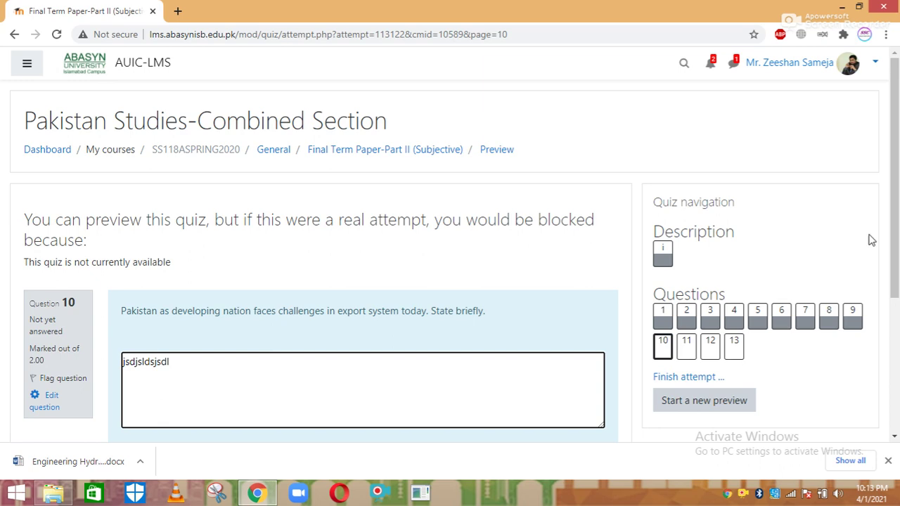
{"action": "scroll", "coordinate": [870, 240], "scroll_direction": "down", "scroll_amount": 3}
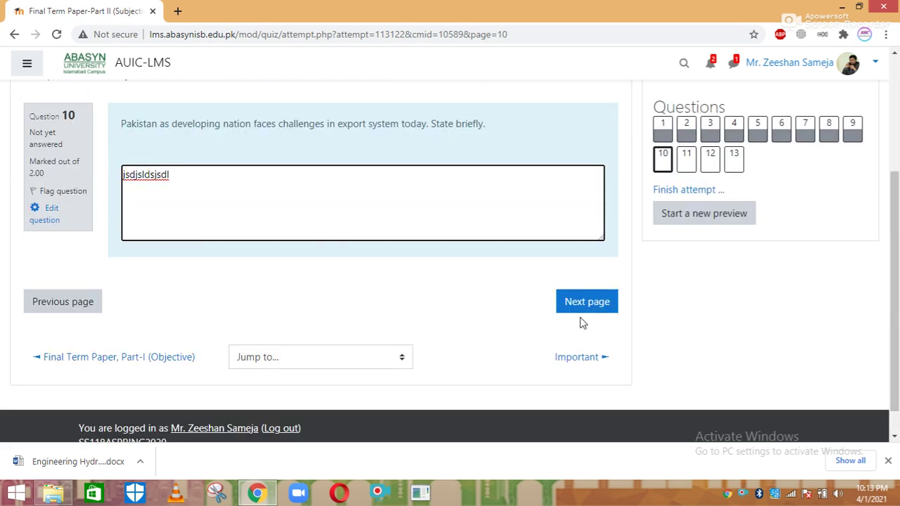
{"action": "left_click", "coordinate": [566, 316]}
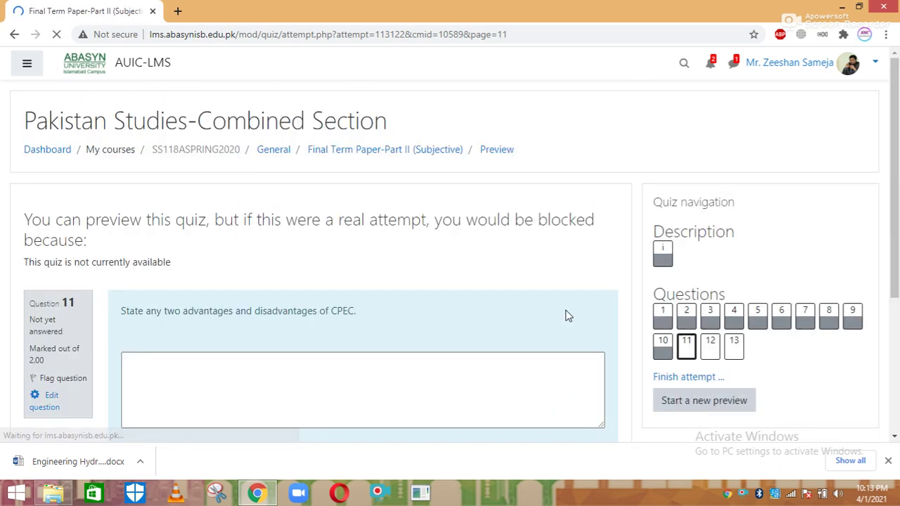
Answer question 11 on CPEC's advantages and disadvantages with "hsdhdsdsdjhkjshkdasjh" and continue to question 12.
{"action": "left_click", "coordinate": [295, 359]}
{"action": "type", "text": "hsdhdsdsdjhkjshkdasjh"}
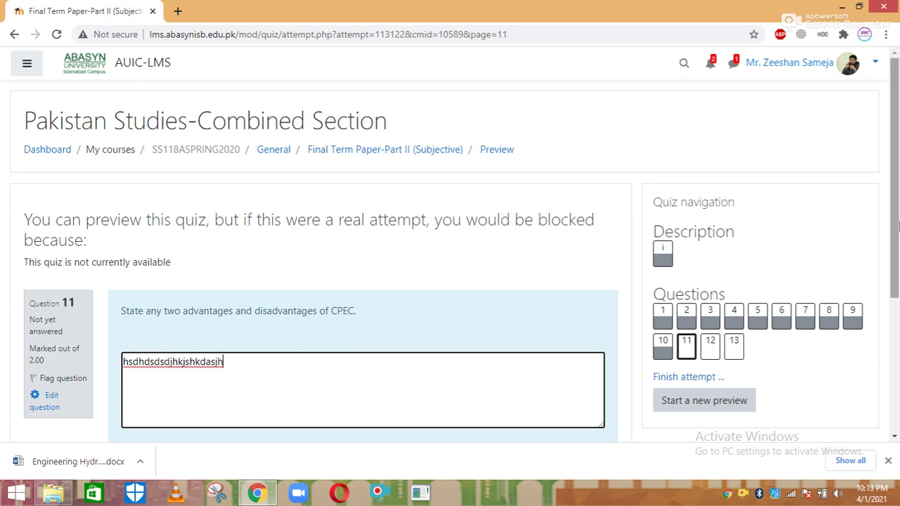
{"action": "scroll", "coordinate": [619, 362], "scroll_direction": "down", "scroll_amount": 2}
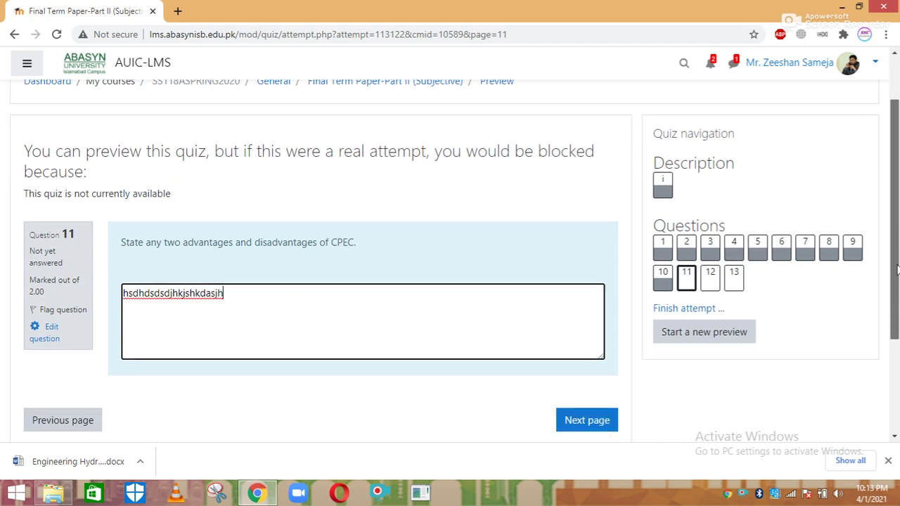
{"action": "left_click", "coordinate": [585, 408]}
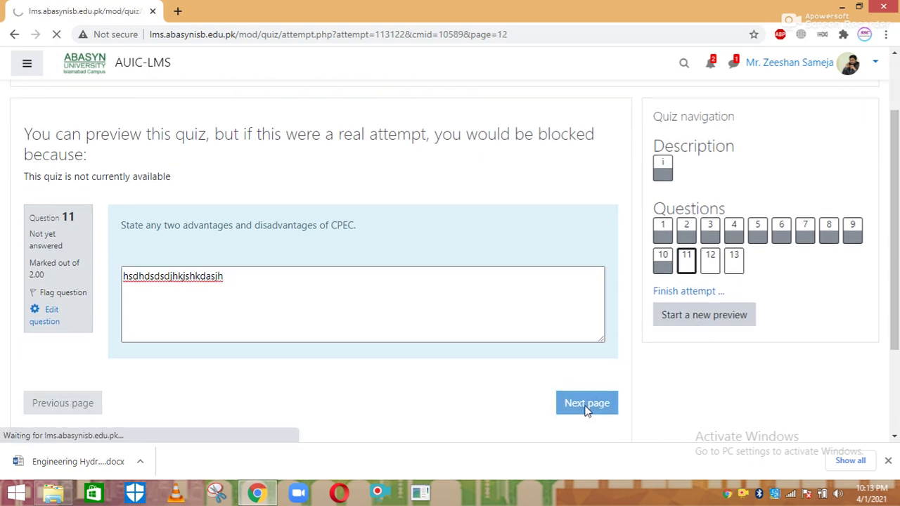
Answer question 12 on how 9/11 affected foreign policy with "khssshjhjkhjdhdhj" and continue to question 13.
{"action": "left_click", "coordinate": [375, 376]}
{"action": "type", "text": "khsshjhjkhjdhdhj"}
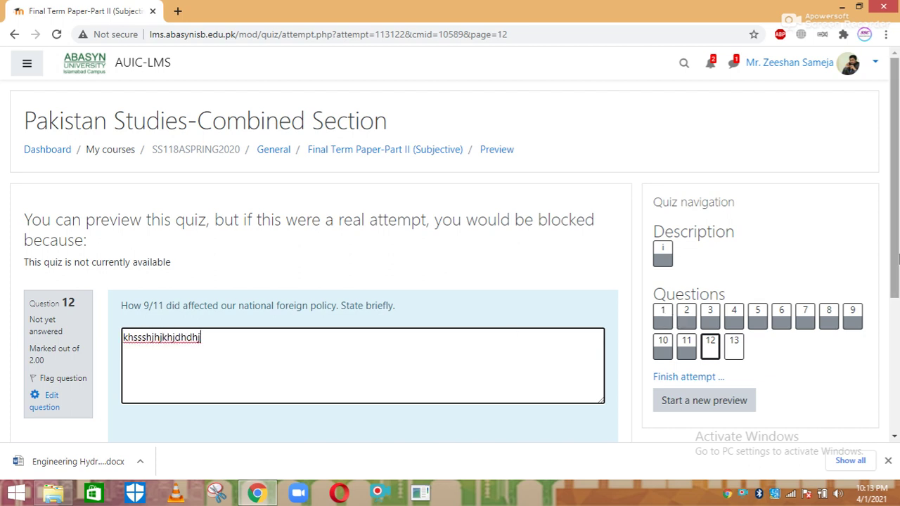
{"action": "scroll", "coordinate": [511, 337], "scroll_direction": "down", "scroll_amount": 2}
{"action": "left_click", "coordinate": [571, 391]}
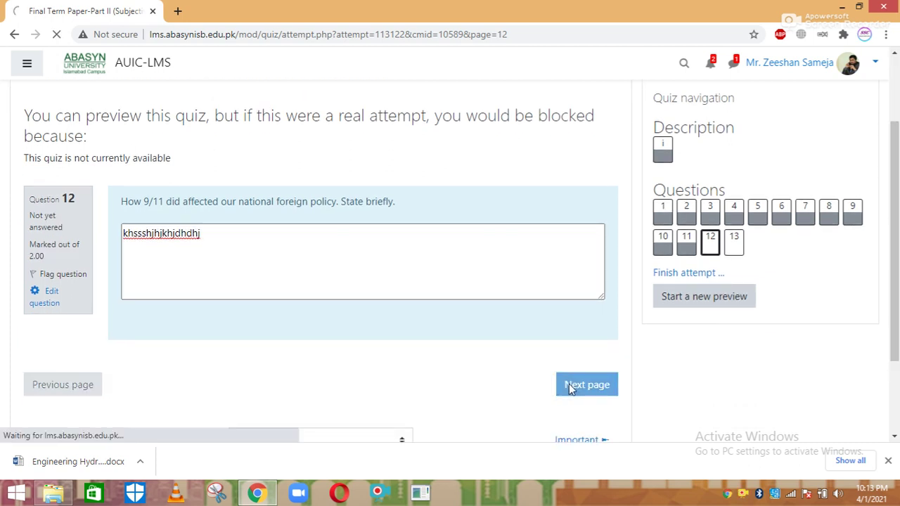
Answer question 13 on the welfare state of Pakistan with "hdkjhkjhdashsdhsjhsadjhsdh" and finish the attempt.
{"action": "left_click", "coordinate": [406, 384]}
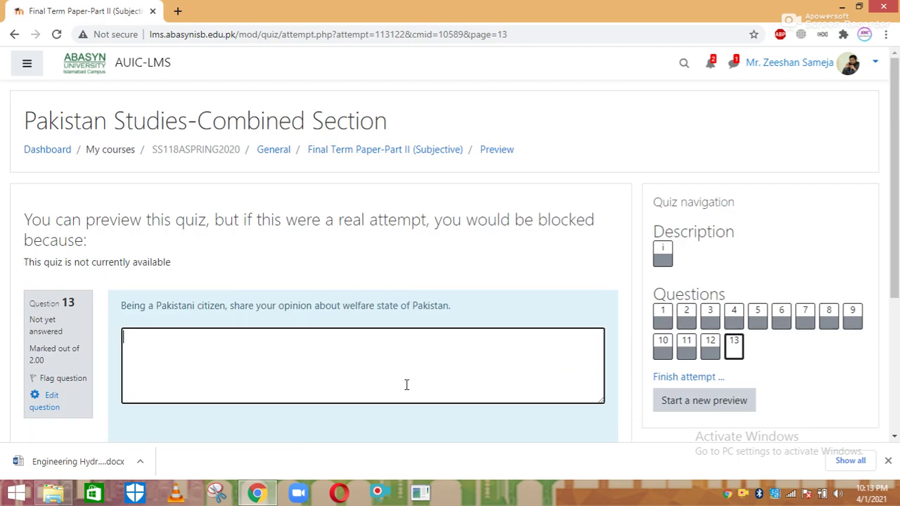
{"action": "type", "text": "hdkjhkjhdashsdhsjhsadjhsdh"}
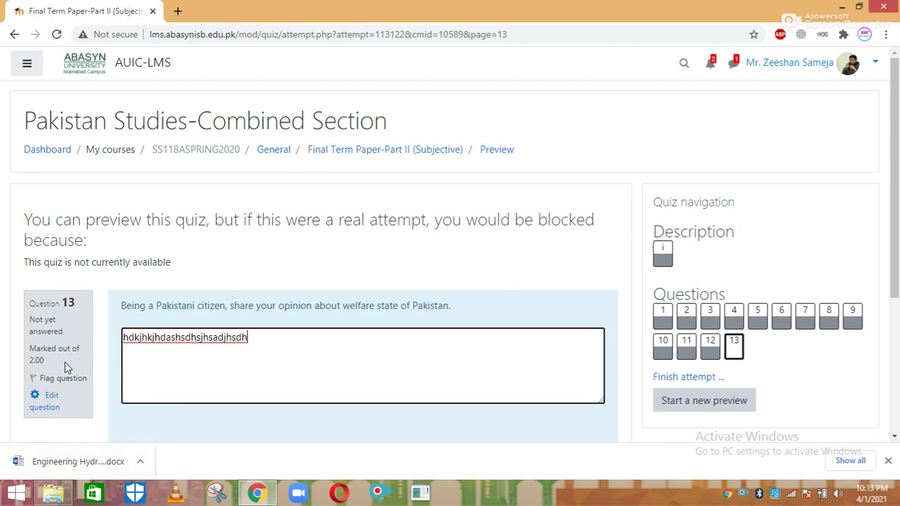
{"action": "scroll", "coordinate": [898, 239], "scroll_direction": "down", "scroll_amount": 2}
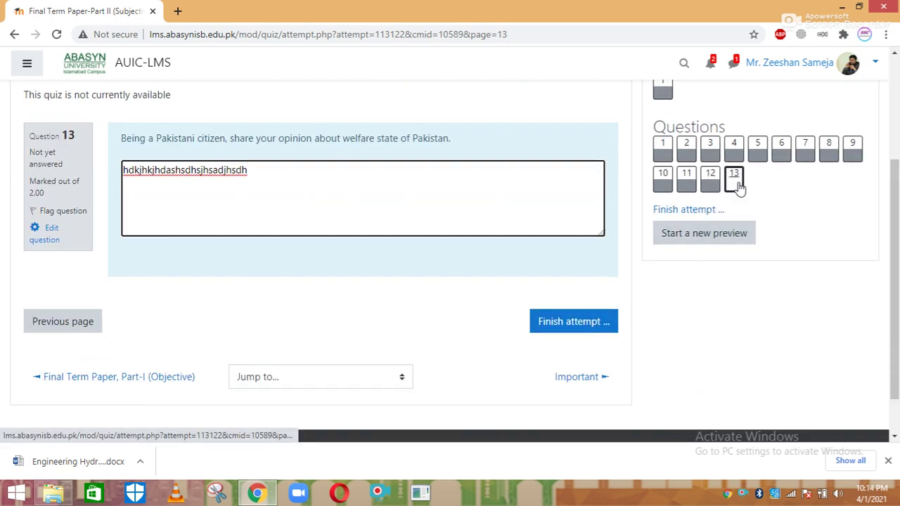
{"action": "left_click", "coordinate": [573, 321]}
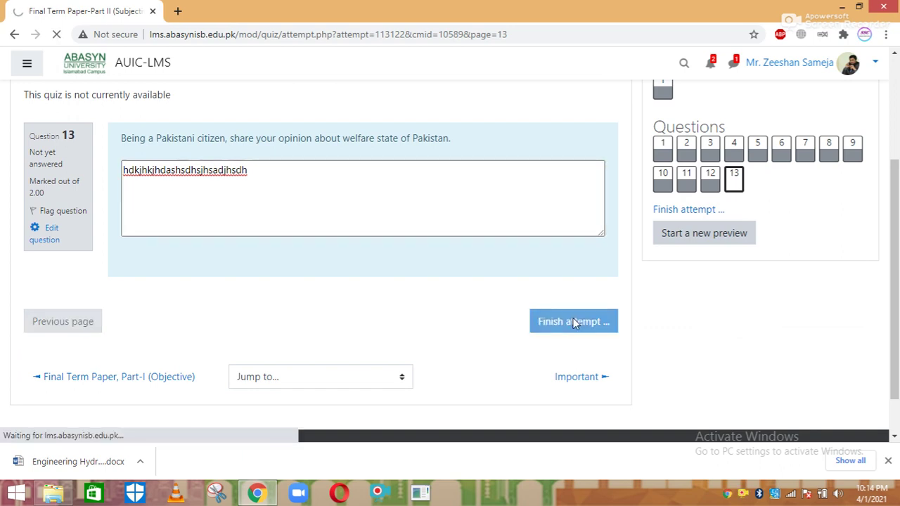
Check the summary of saved answers, then submit the whole subjective paper and confirm the submission.
{"action": "scroll", "coordinate": [896, 195], "scroll_direction": "down", "scroll_amount": 1}
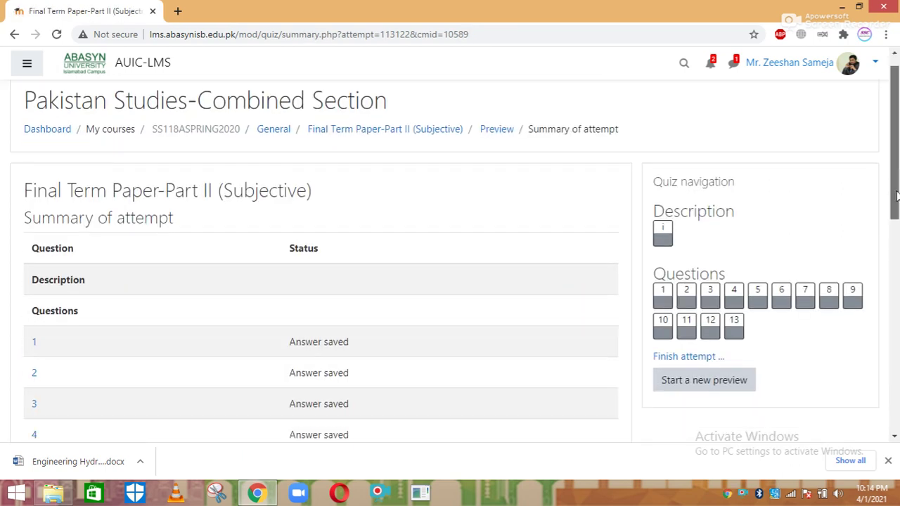
{"action": "left_click_drag", "start_coordinate": [896, 196], "coordinate": [893, 345]}
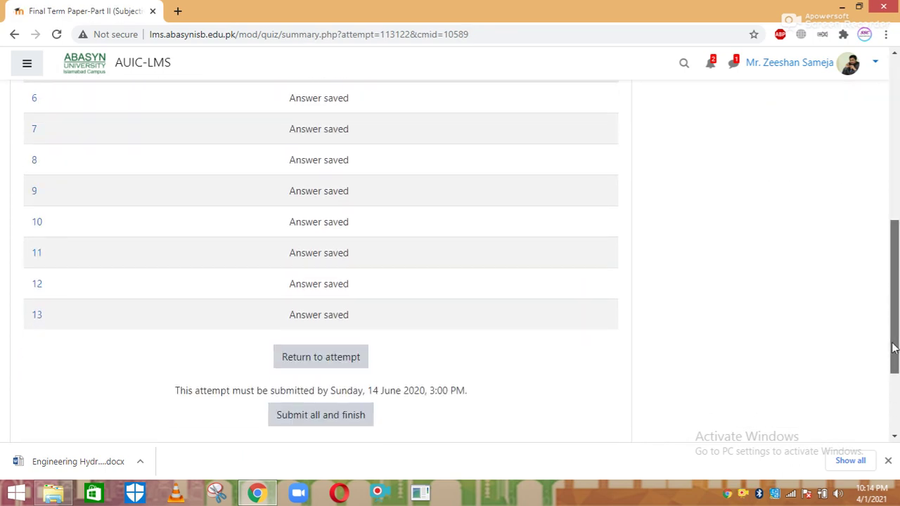
{"action": "left_click", "coordinate": [321, 415]}
{"action": "left_click", "coordinate": [417, 338]}
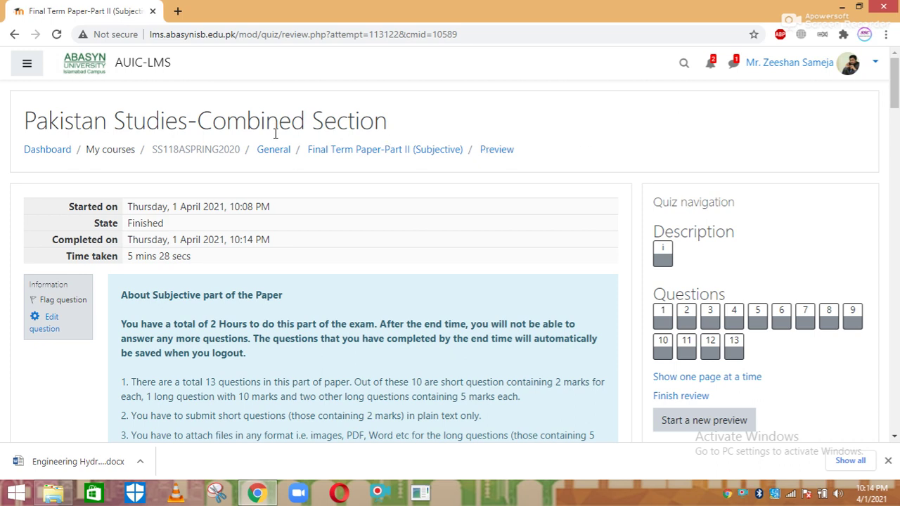
Return to the dashboard, open the upcoming Hydraulics & Irrigation Engineering quiz "1" and start a preview attempt.
{"action": "left_click", "coordinate": [33, 153]}
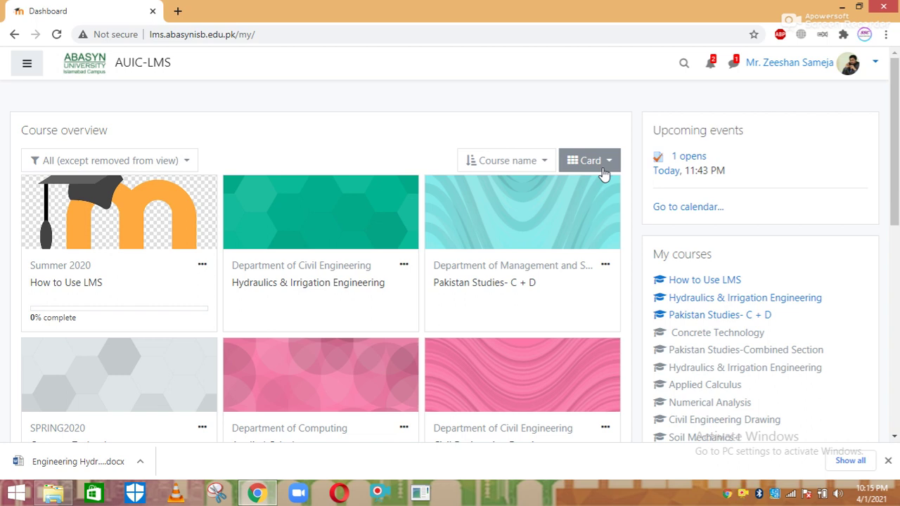
{"action": "left_click", "coordinate": [701, 157]}
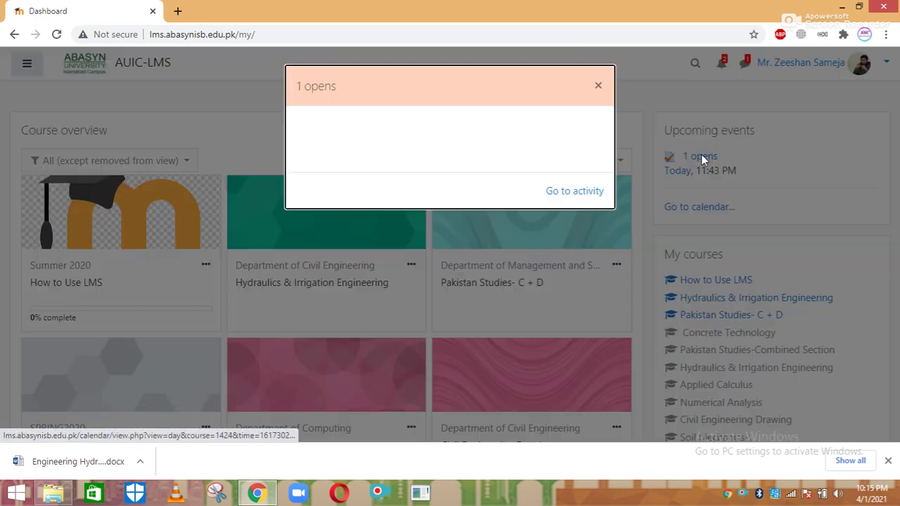
{"action": "left_click", "coordinate": [566, 202]}
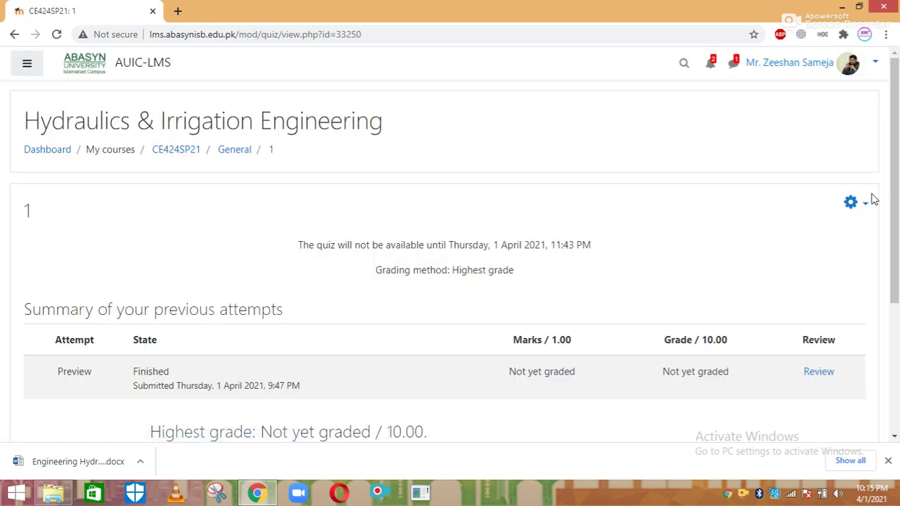
{"action": "left_click_drag", "start_coordinate": [895, 202], "coordinate": [894, 303]}
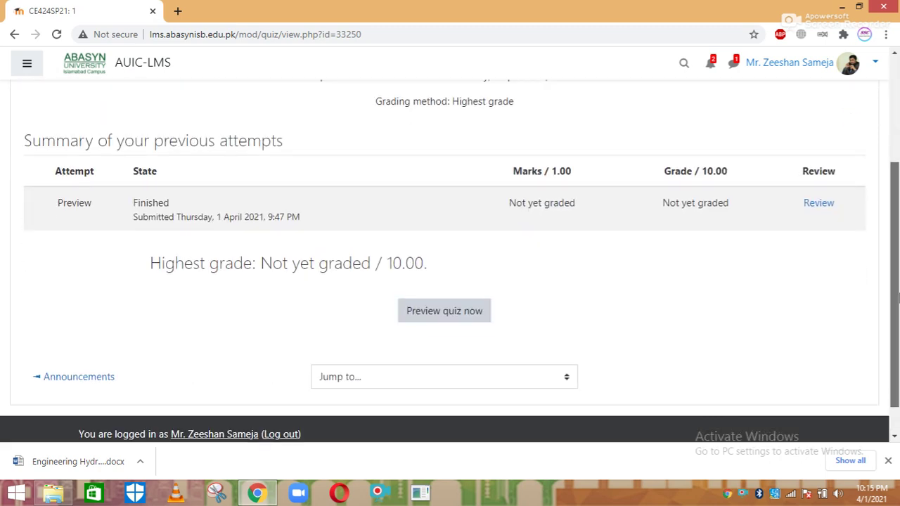
{"action": "left_click", "coordinate": [446, 316]}
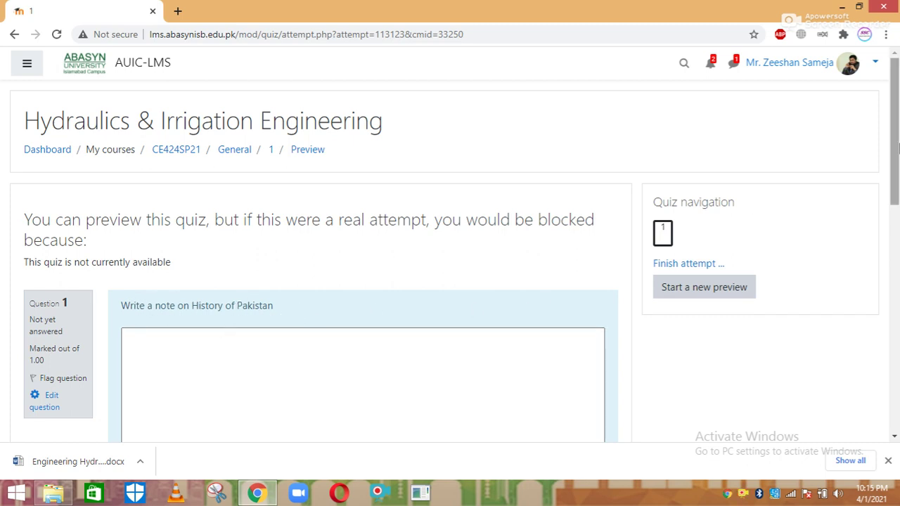
Begin the answer to question 1 on the History of Pakistan with the heading "Introduction:" and the text "jhdjhjsdhjsdhh" beneath it.
{"action": "scroll", "coordinate": [440, 195], "scroll_direction": "down", "scroll_amount": 3}
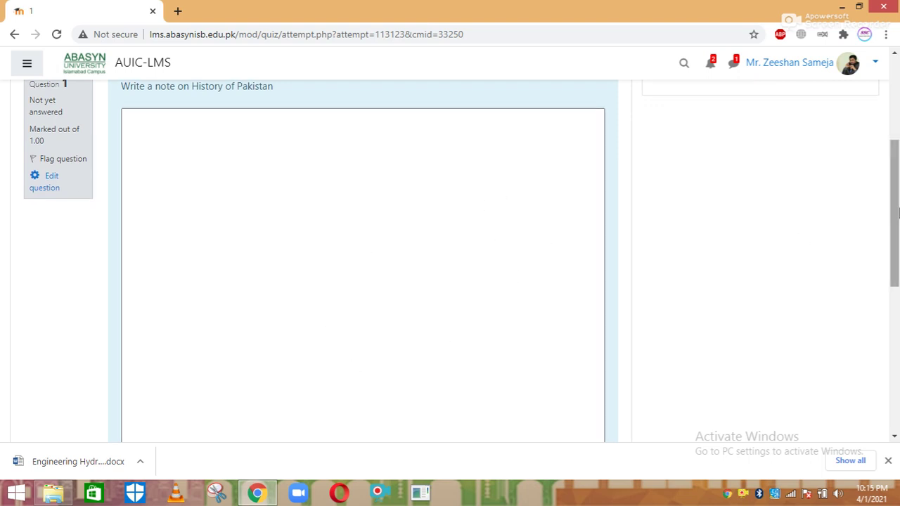
{"action": "scroll", "coordinate": [620, 293], "scroll_direction": "down", "scroll_amount": 5}
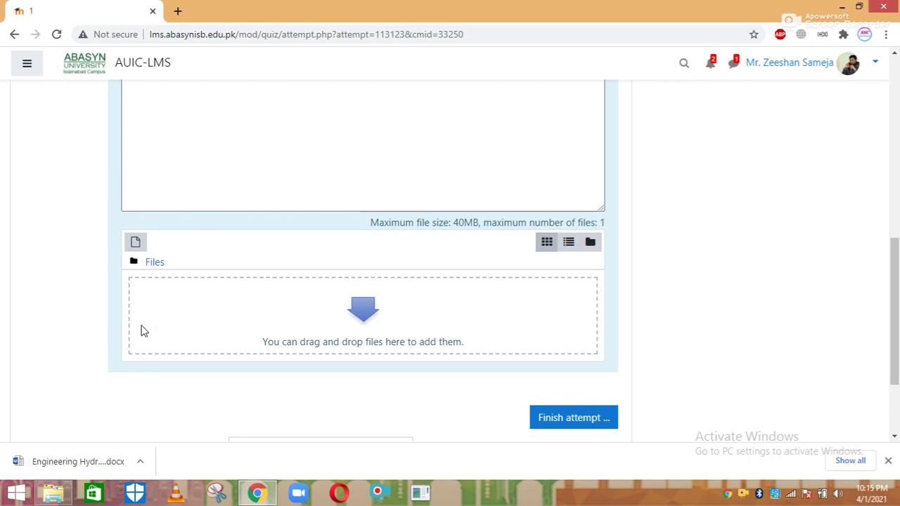
{"action": "left_click_drag", "start_coordinate": [897, 298], "coordinate": [897, 202]}
{"action": "left_click", "coordinate": [429, 180]}
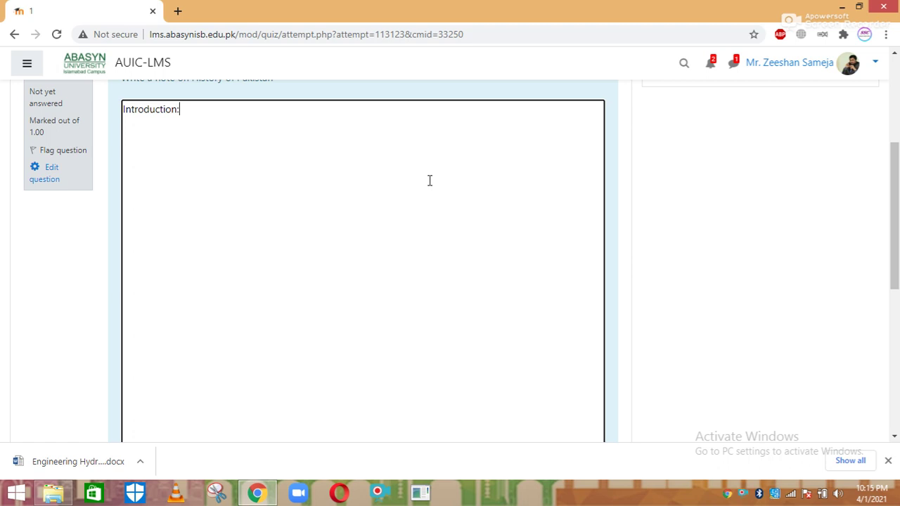
{"action": "type", "text": "jhdjhjsdhjsdhh"}
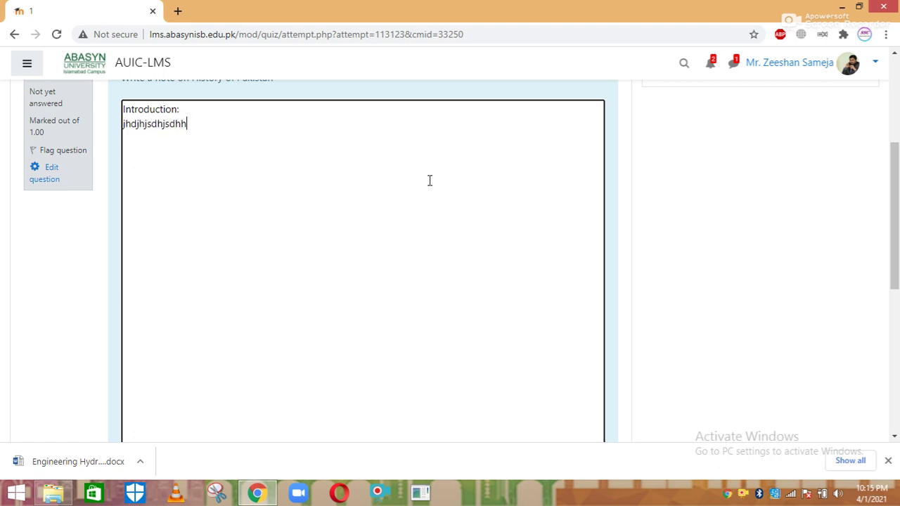
Add the headings "History:", "Summary:" and "Conclusion:" on separate lines below the introduction text in the answer.
{"action": "key", "text": "Return"}
{"action": "type", "text": "Ho"}
{"action": "type", "text": "istyory"}
{"action": "key", "text": "BackSpace"}
{"action": "key", "text": "BackSpace"}
{"action": "key", "text": "BackSpace"}
{"action": "key", "text": "BackSpace"}
{"action": "key", "text": "BackSpace"}
{"action": "type", "text": "toru"}
{"action": "key", "text": "BackSpace"}
{"action": "type", "text": "y:"}
{"action": "type", "text": "Summary"}
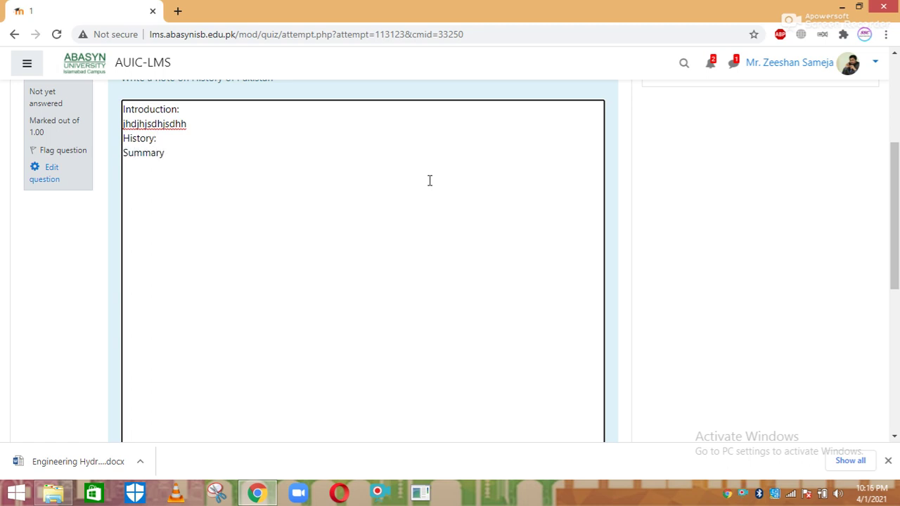
{"action": "type", "text": "Conl"}
{"action": "type", "text": "lusu"}
{"action": "type", "text": "ion:"}
Attach the Word document "Engineering Hydrology CE-306" from the Hydrology folder to the answer and return to the full-size quiz page.
{"action": "left_click_drag", "start_coordinate": [895, 211], "coordinate": [898, 303]}
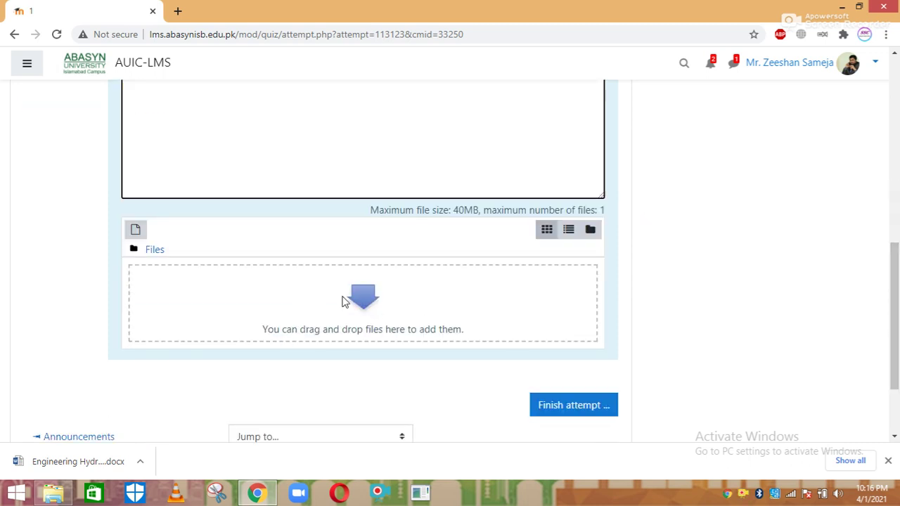
{"action": "left_click", "coordinate": [858, 6]}
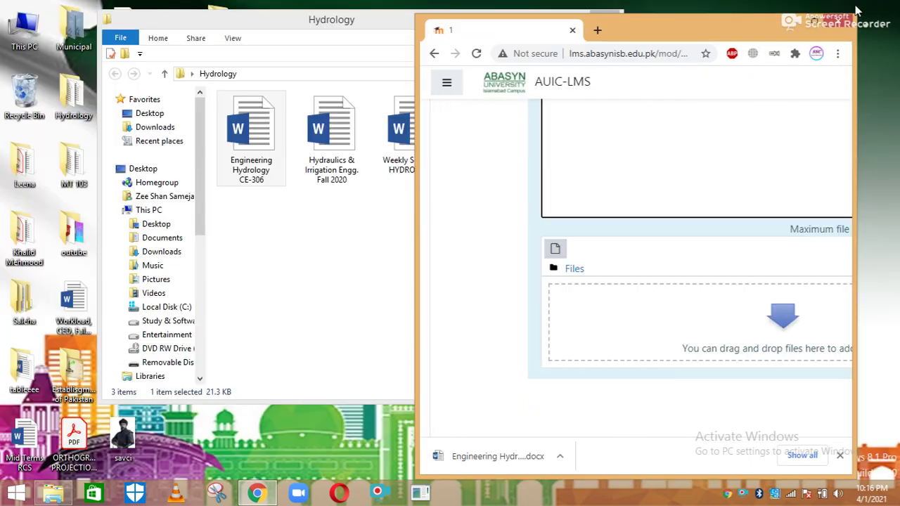
{"action": "left_click", "coordinate": [320, 137]}
{"action": "left_click_drag", "start_coordinate": [251, 134], "coordinate": [637, 432]}
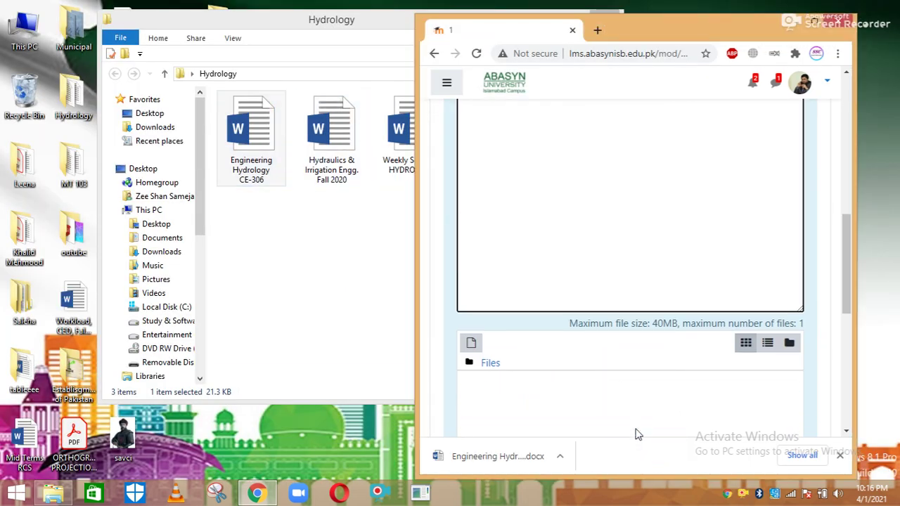
{"action": "left_click", "coordinate": [819, 19]}
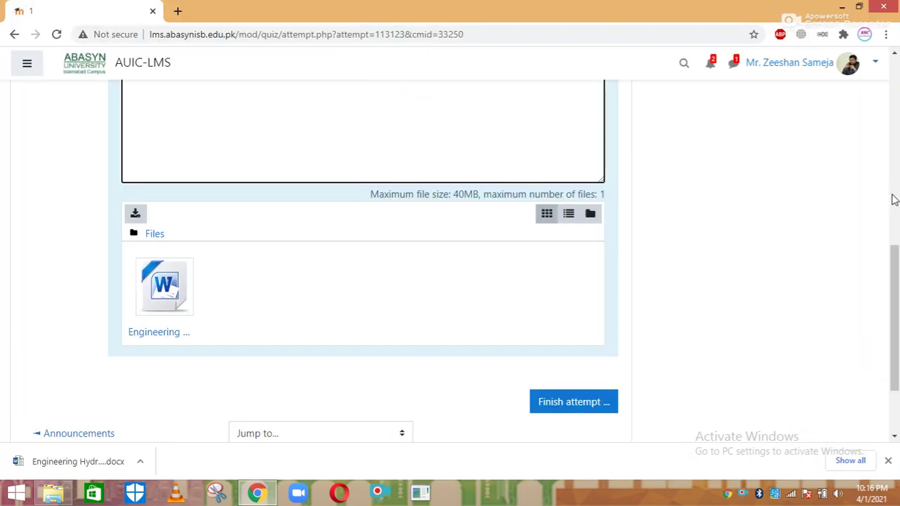
{"action": "left_click_drag", "start_coordinate": [895, 281], "coordinate": [895, 98]}
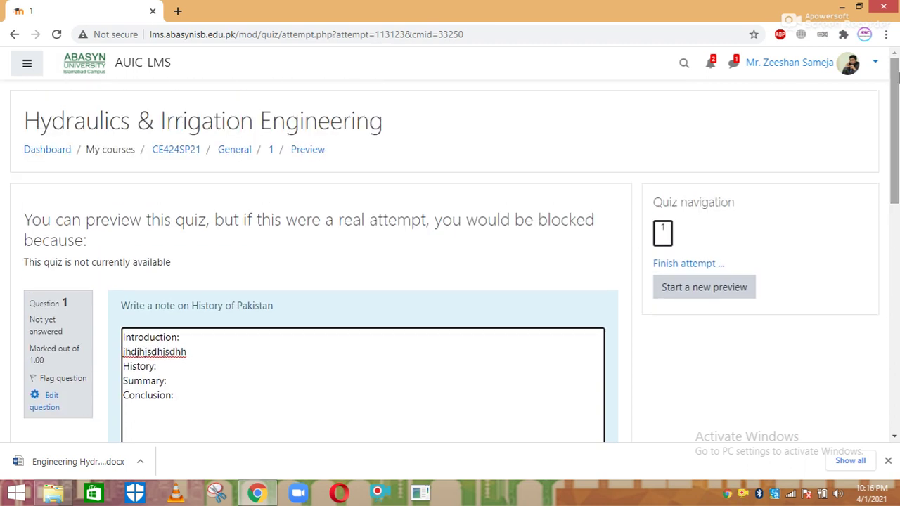